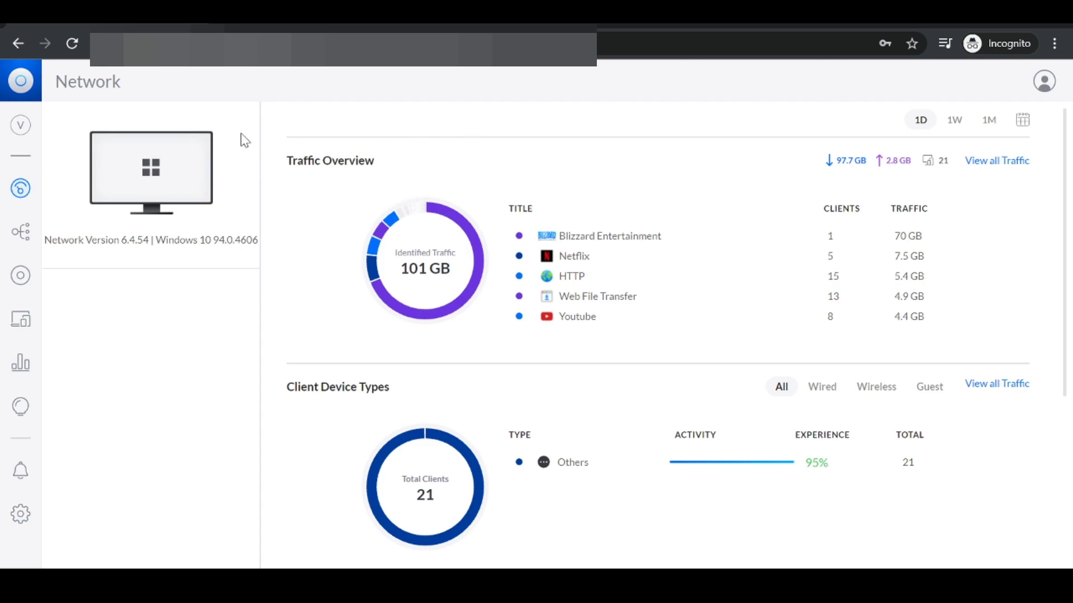
Go from the UniFi Devices view to the Settings page listing the Vikings WiFi networks
click(27, 282)
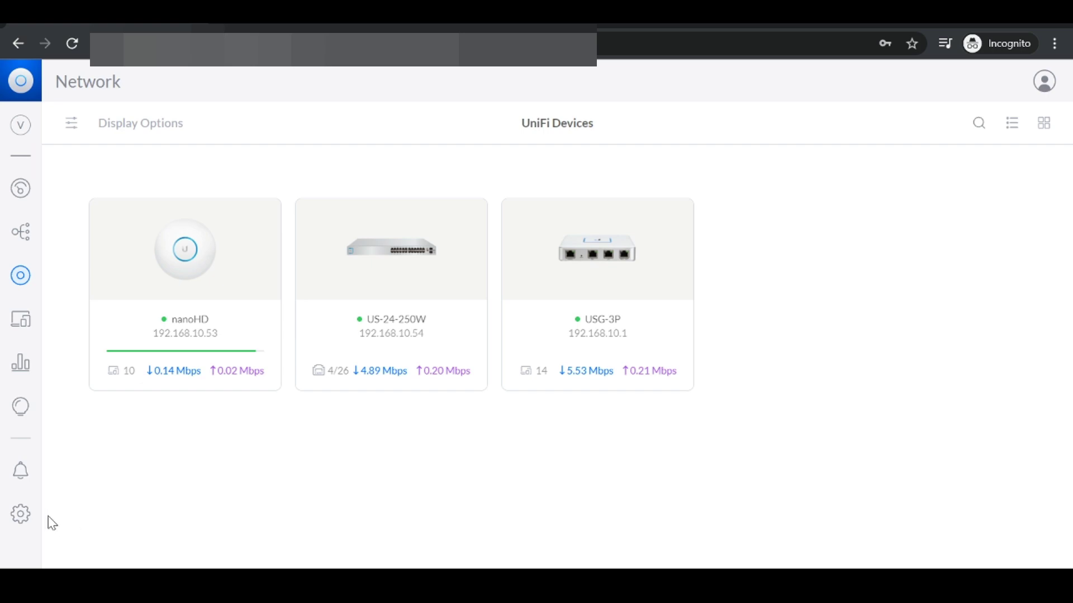
click(31, 524)
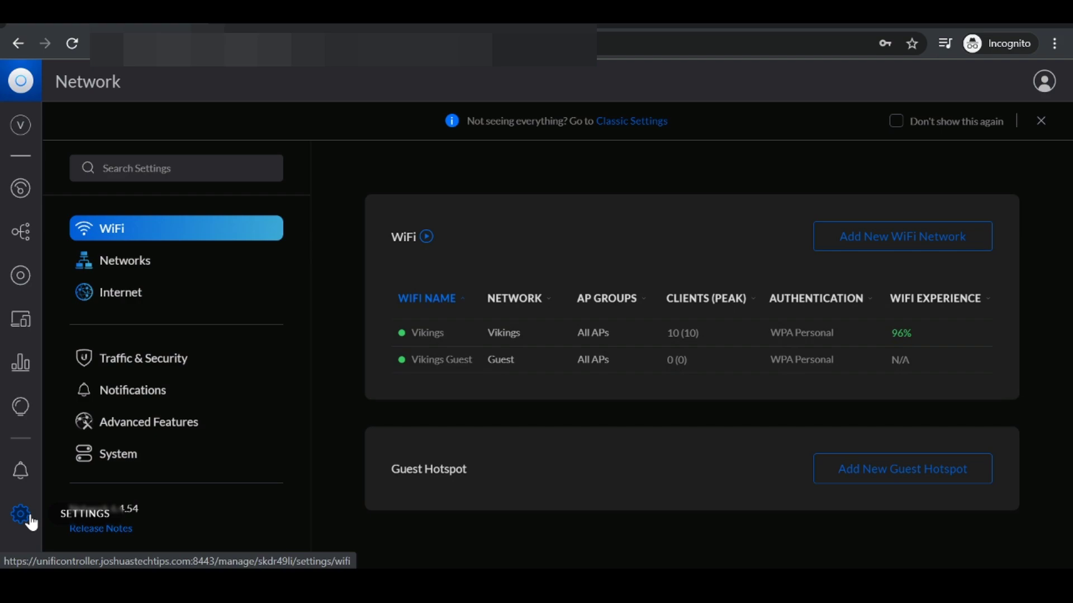
Start a new network named 'Kids Zone' under Networks and expand its Advanced options
click(191, 276)
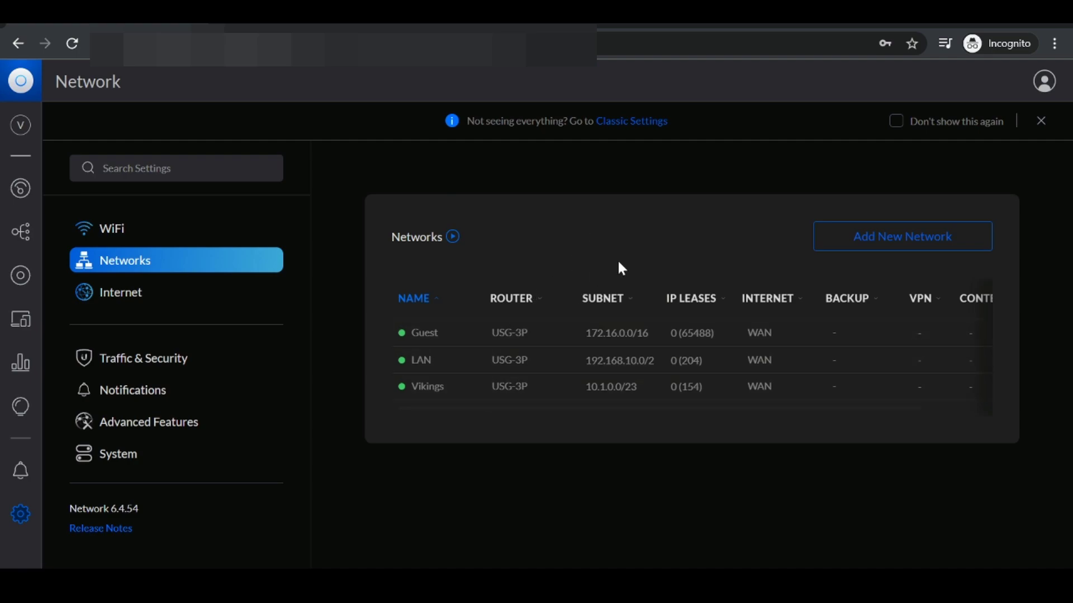
click(867, 245)
click(609, 312)
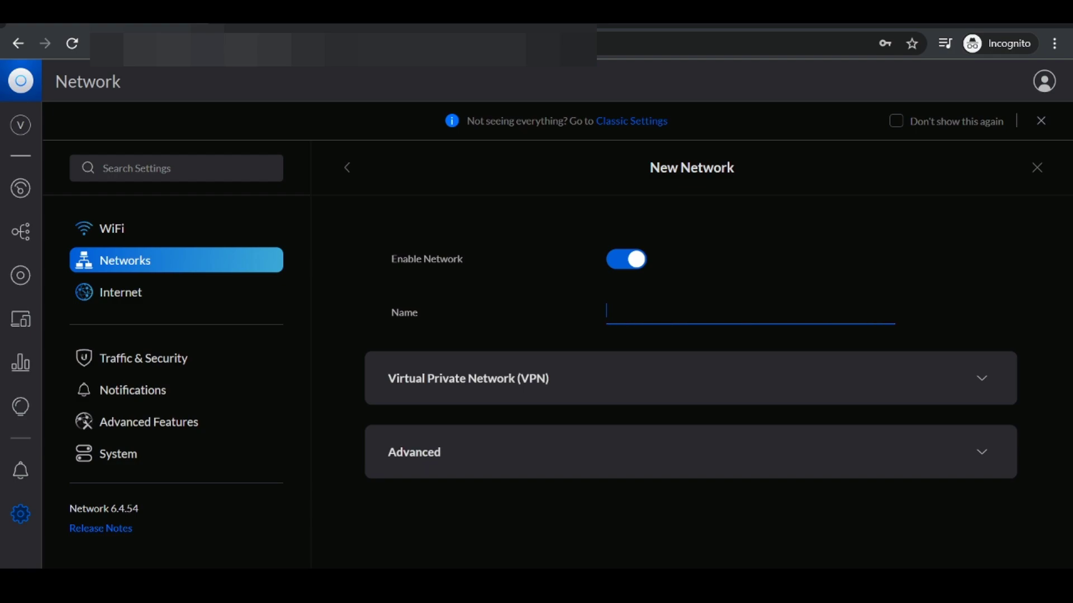
text(Kids)
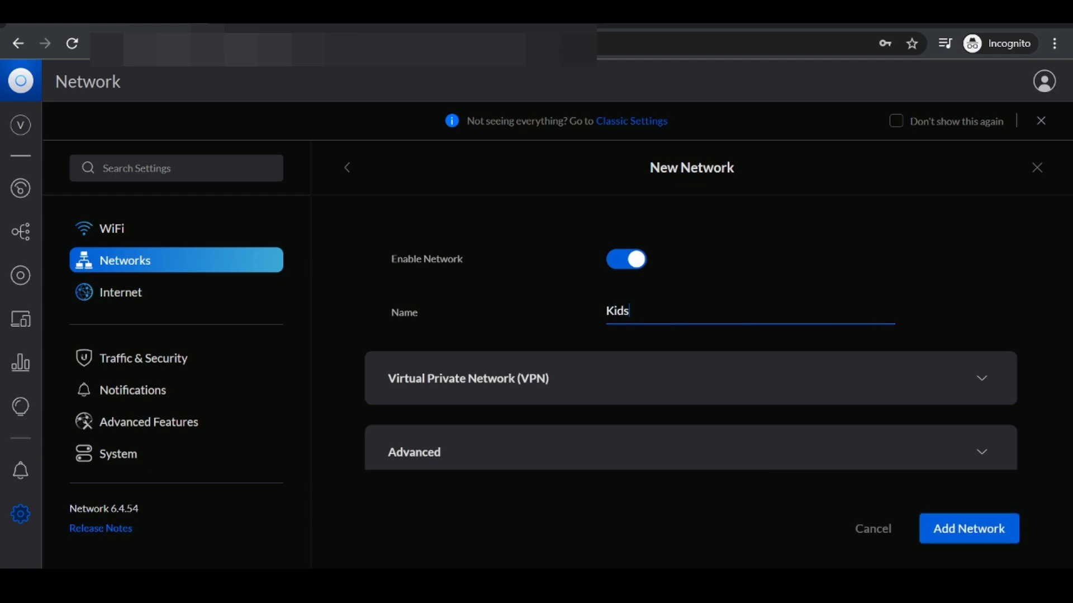
text( Zone)
click(950, 445)
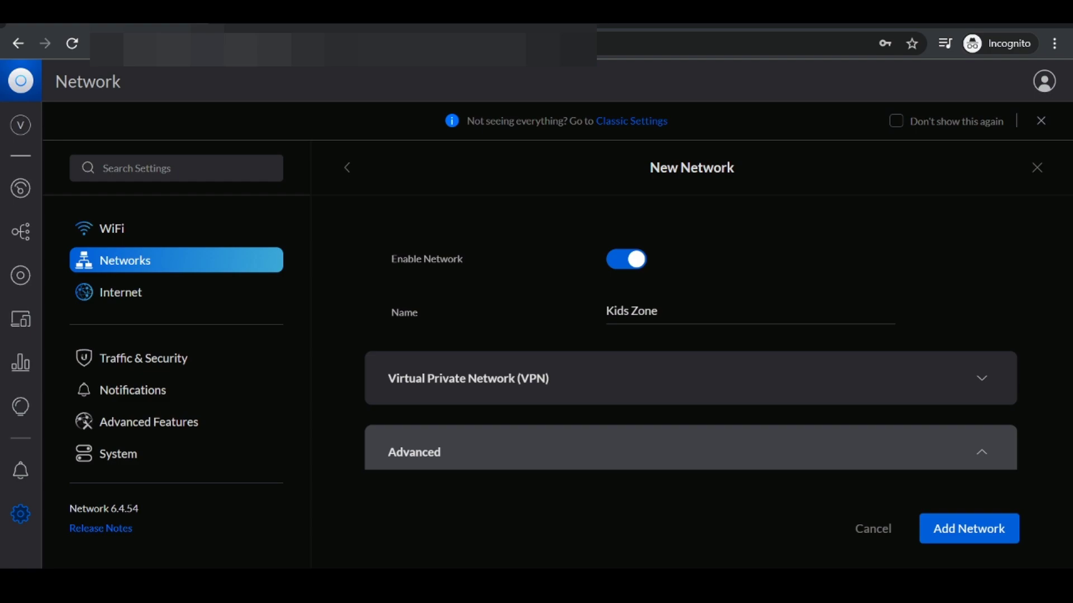
Change the Kids Zone VLAN ID from 2 to 30 and move down to the DHCP settings
scroll(691, 336, down, 6)
scroll(691, 335, up, 4)
scroll(341, 397, up, 1)
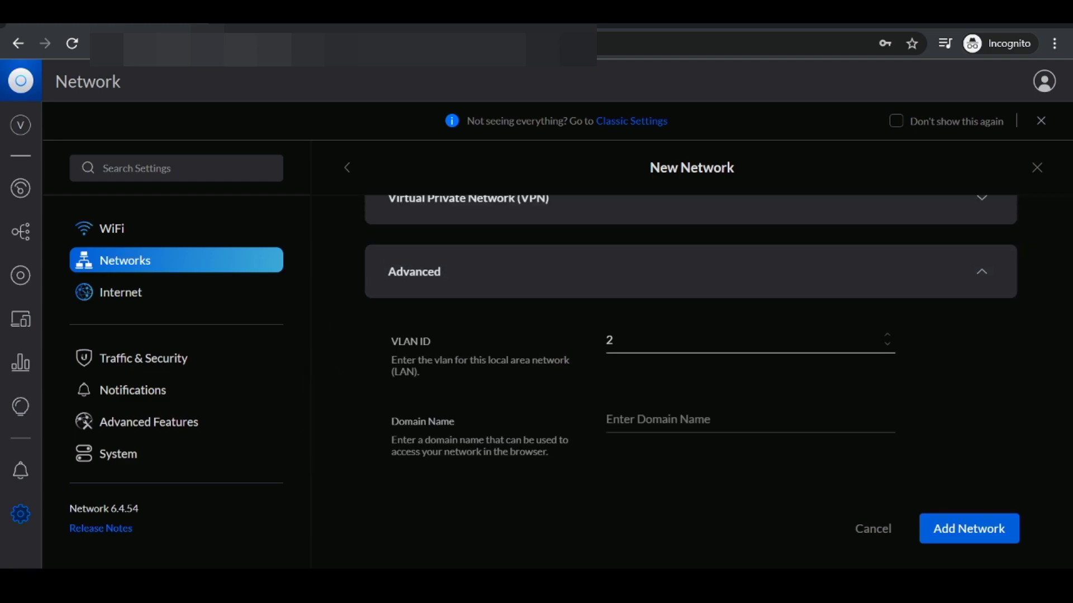
click(613, 340)
key(BackSpace)
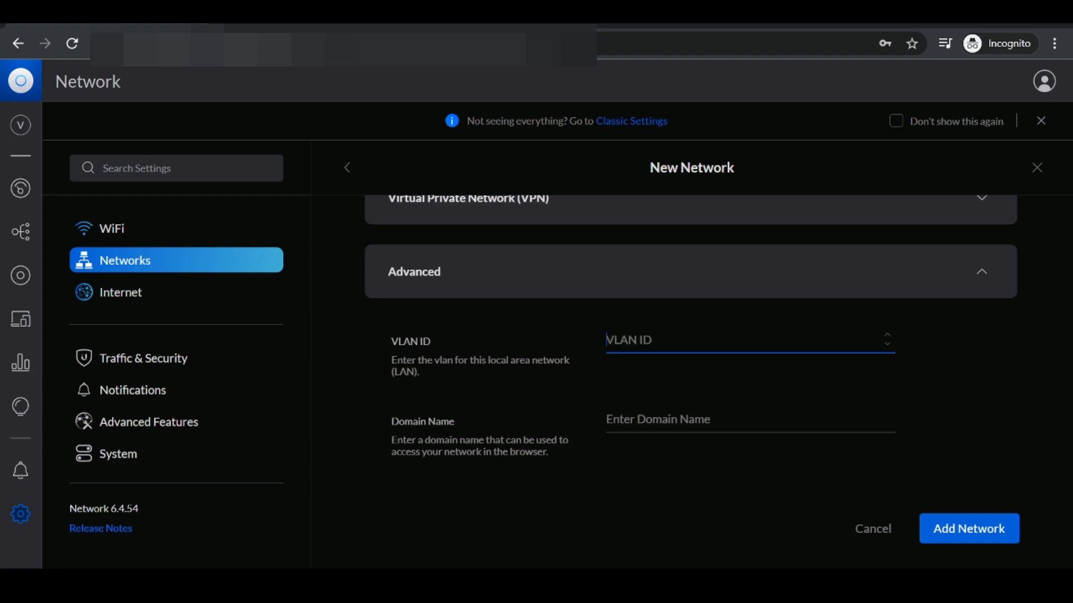
text(30)
click(936, 358)
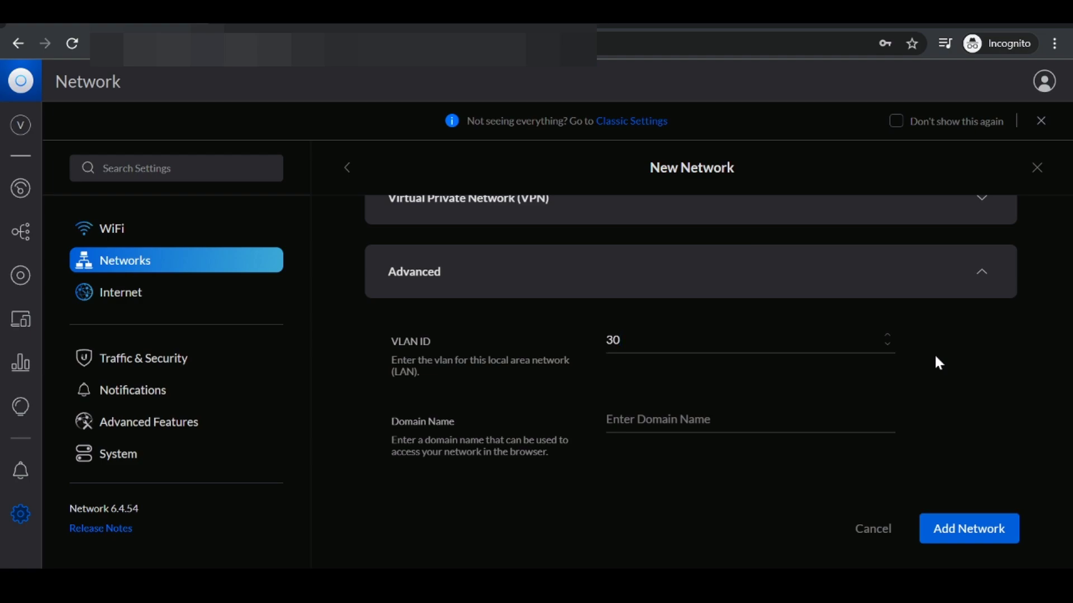
scroll(935, 357, down, 3)
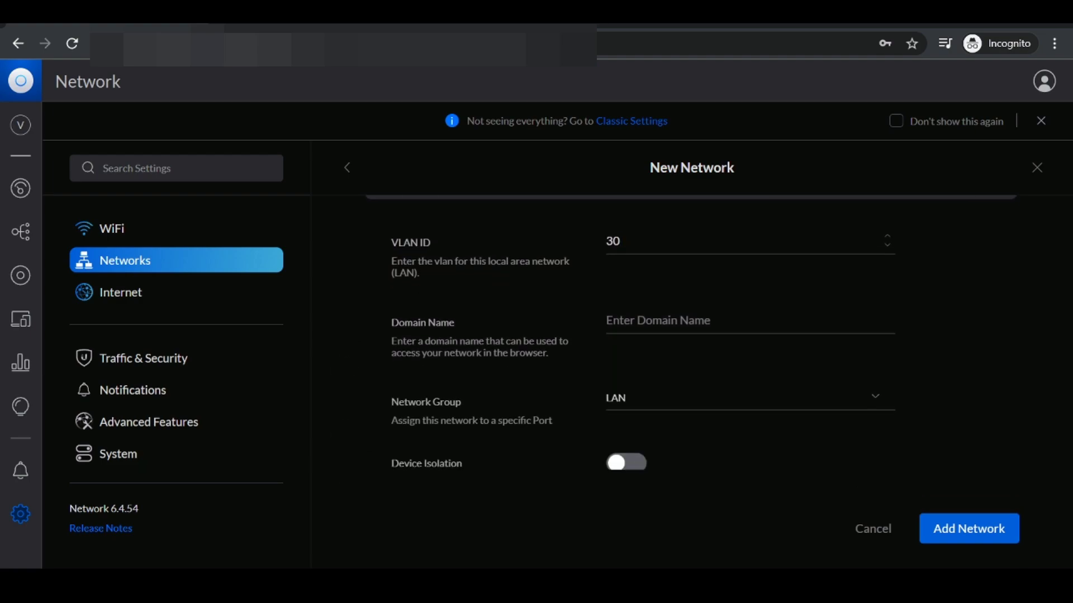
scroll(626, 335, down, 3)
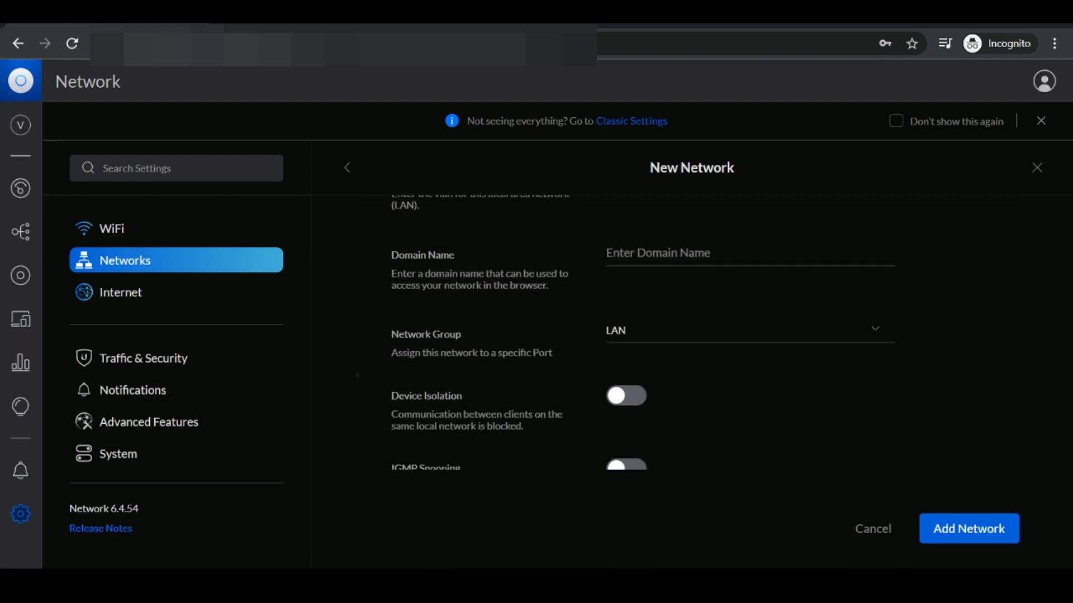
scroll(355, 419, down, 5)
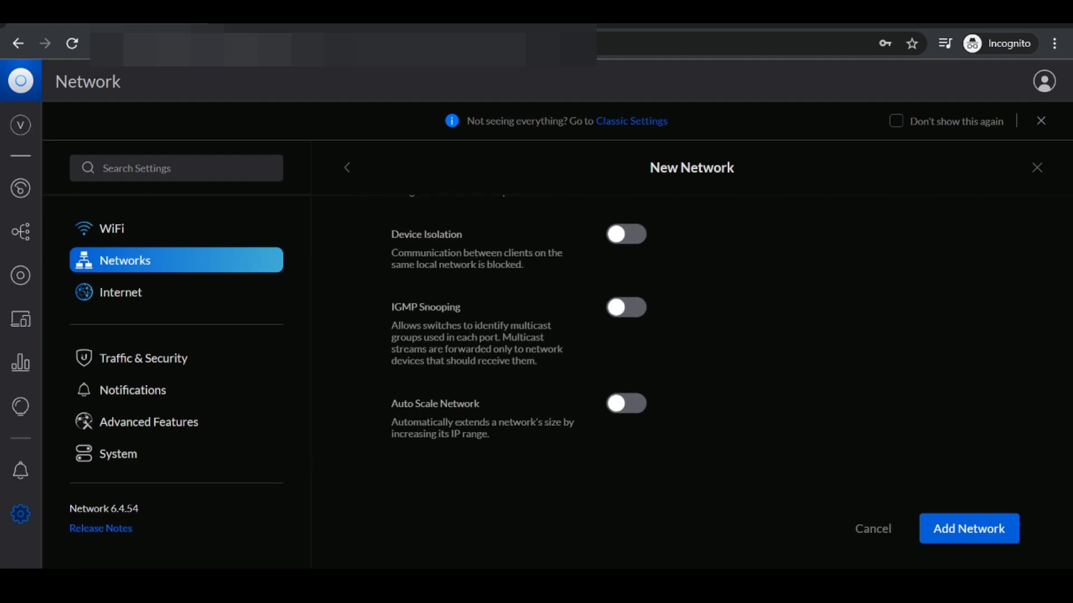
scroll(614, 335, down, 2)
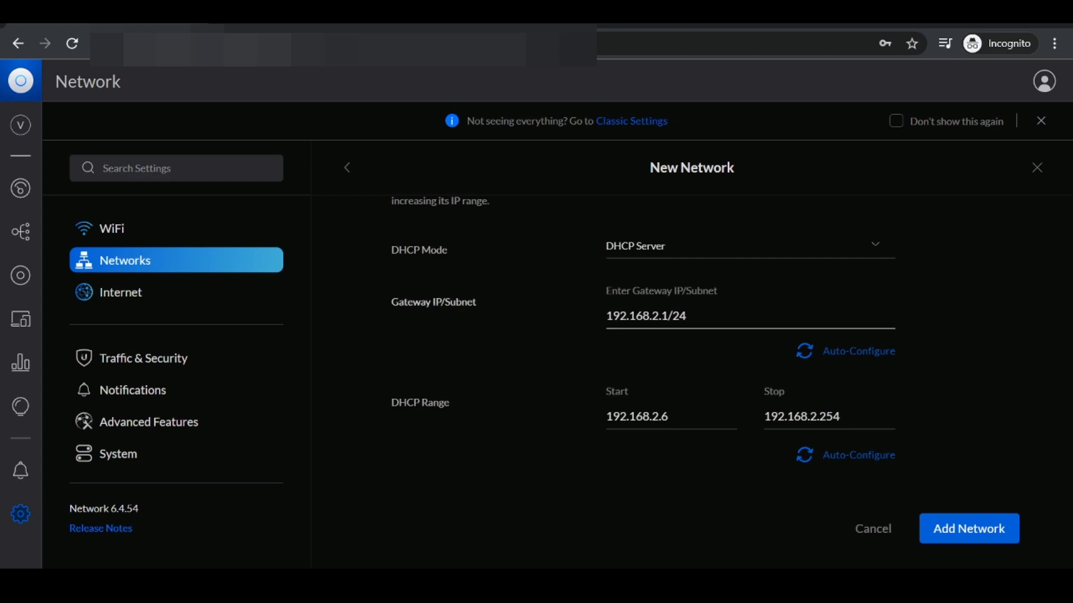
Set the gateway to 192.168.30.1/24 and auto-configure the DHCP range to 192.168.30.6–192.168.30.254
click(658, 315)
key(BackSpace)
text(30)
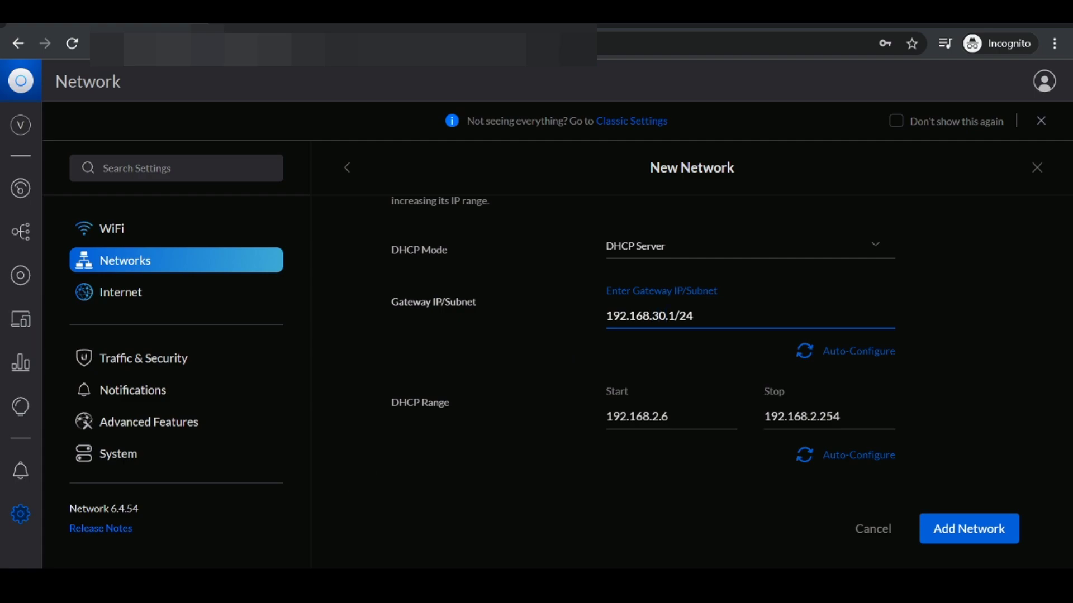
click(854, 457)
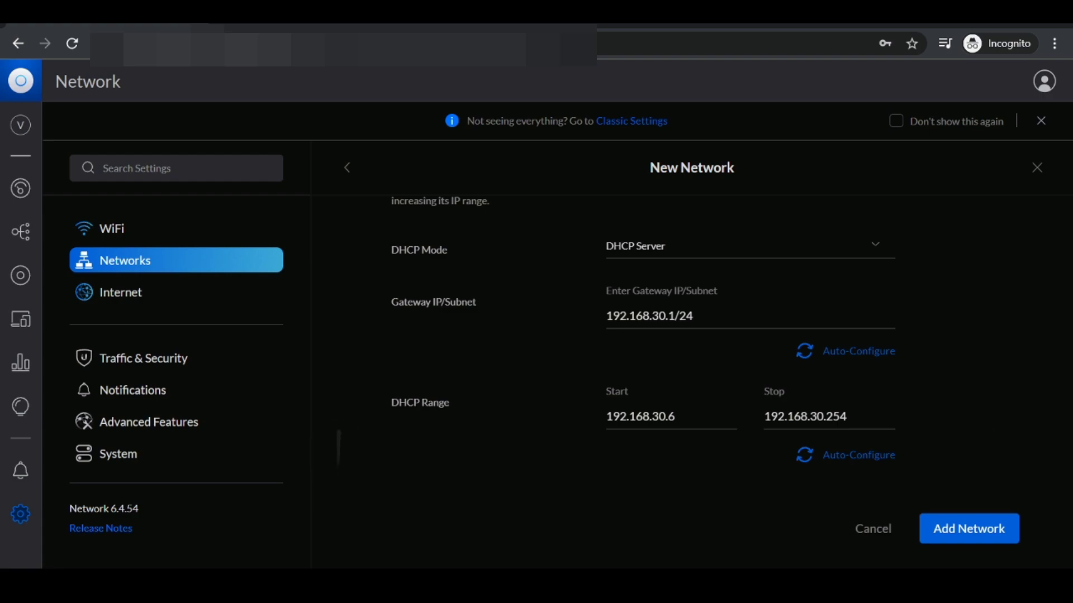
scroll(988, 416, down, 2)
scroll(629, 330, down, 1)
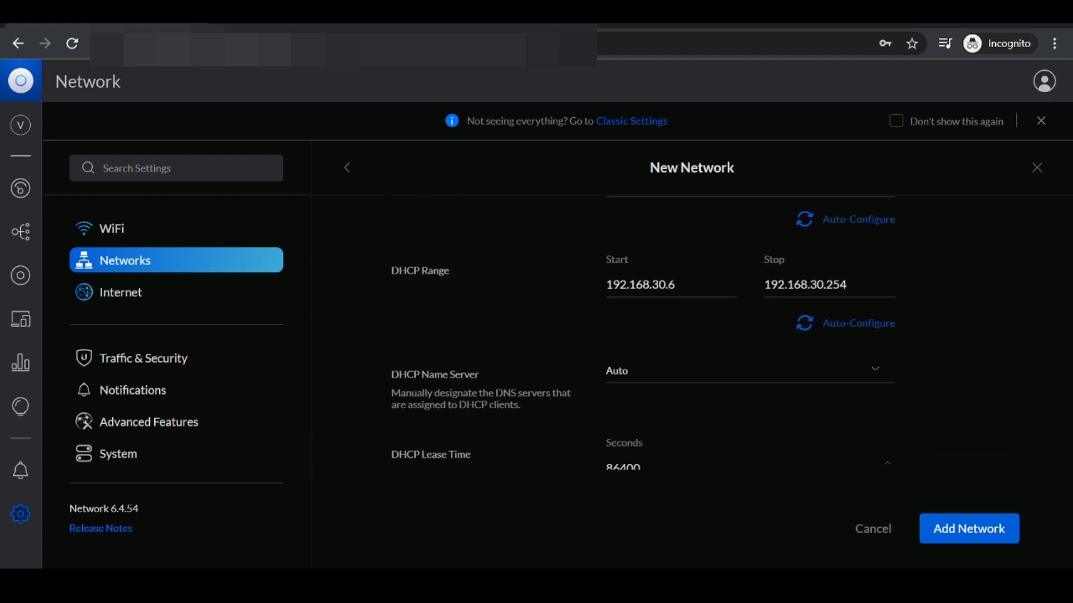
scroll(346, 350, down, 3)
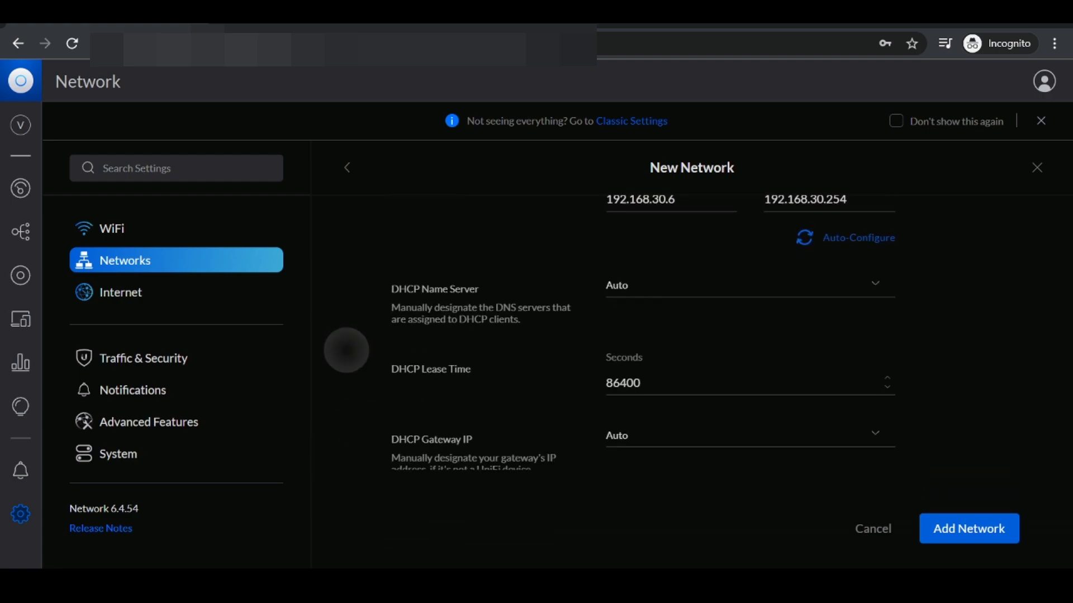
Set the Kids Zone DHCP Name Server to Manual and open a new browser tab
click(679, 293)
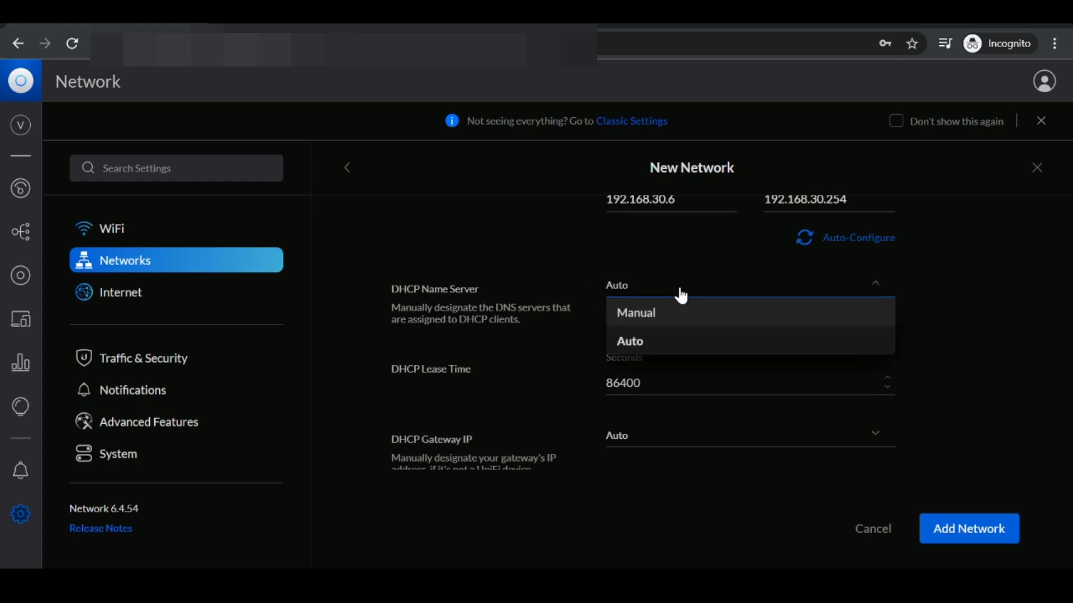
click(651, 317)
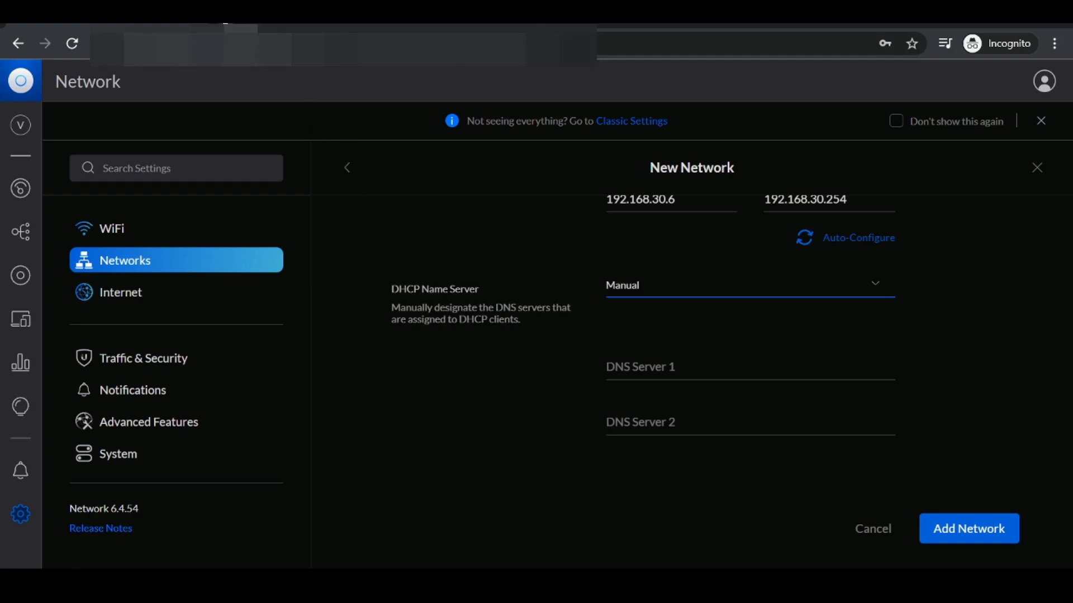
key(ctrl+t)
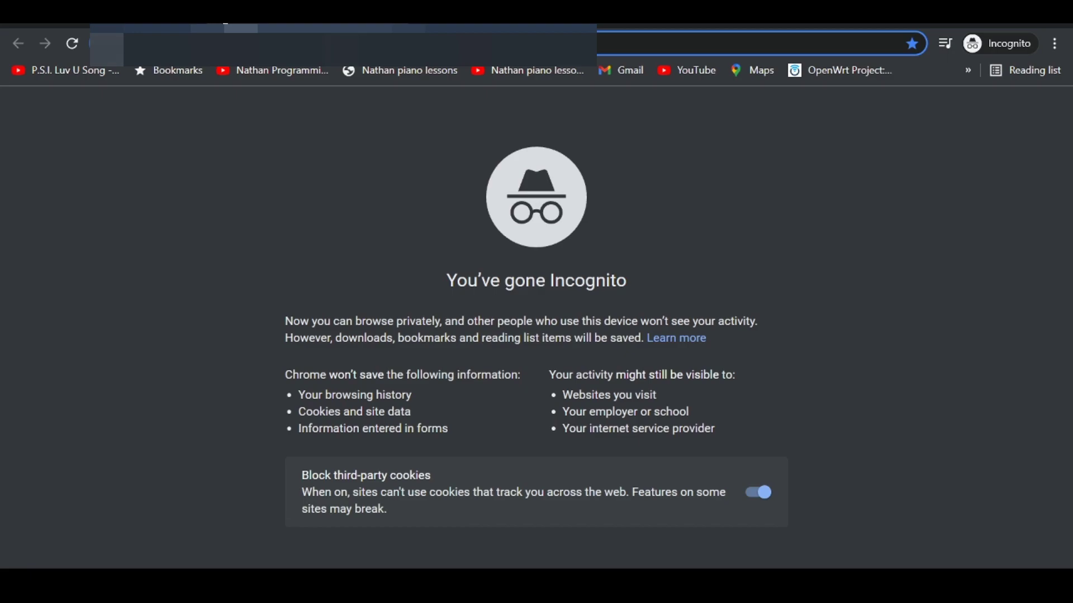
Search Google for 'open dns' and go to the OpenDNS homepage
text(open)
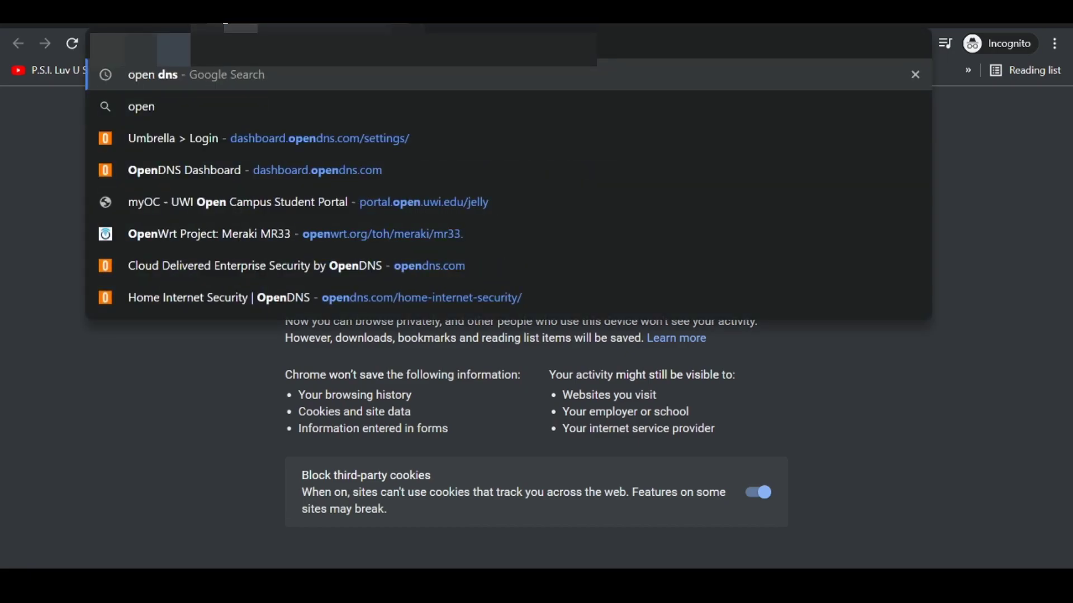
key(Return)
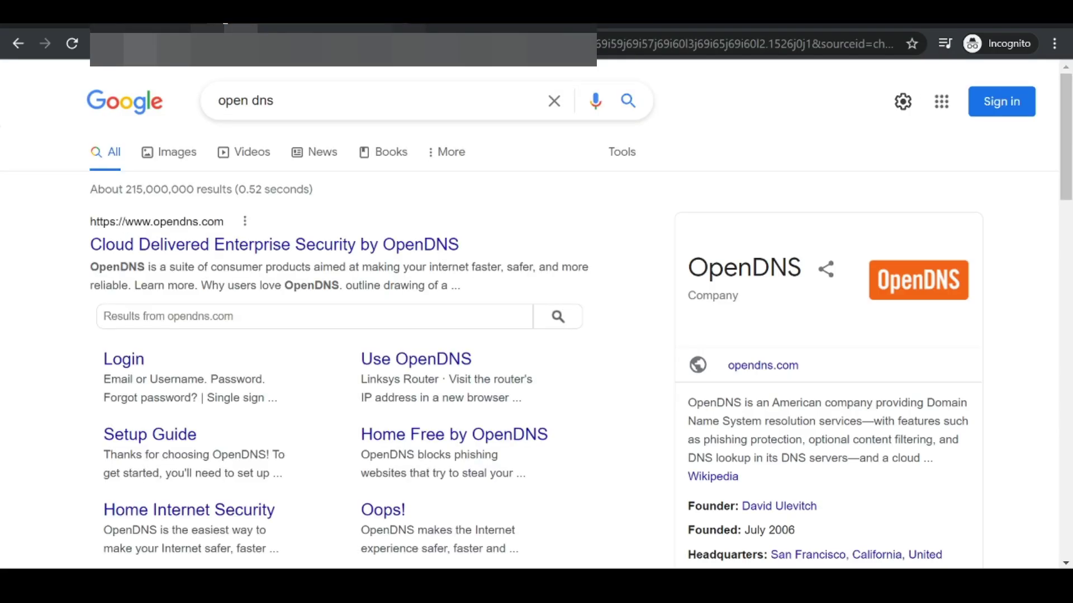
click(226, 246)
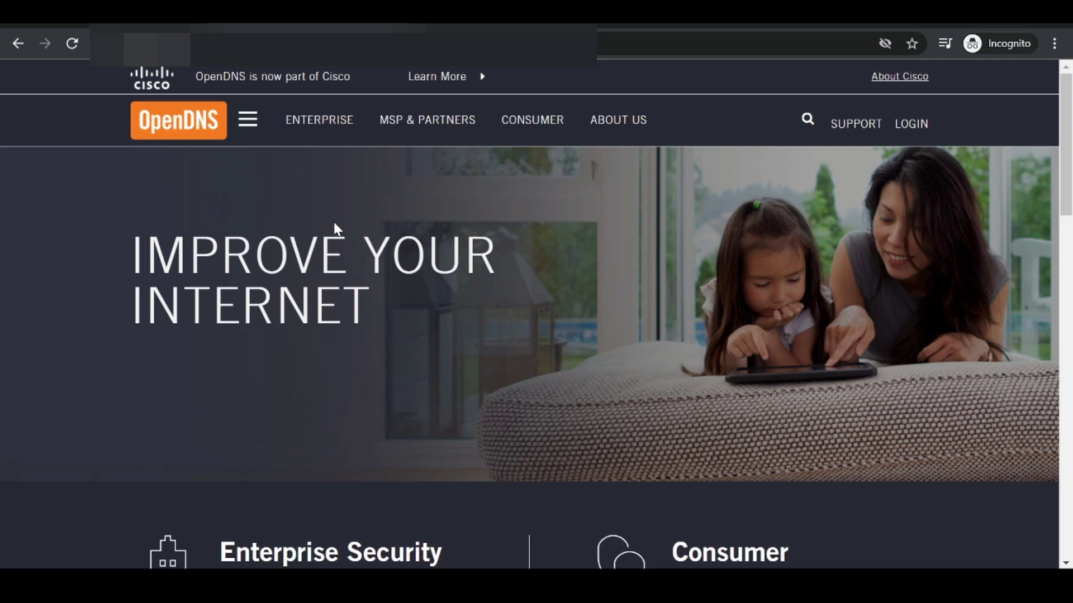
Open the OpenDNS FamilyShield setup guide via the Consumer products page
scroll(335, 229, down, 5)
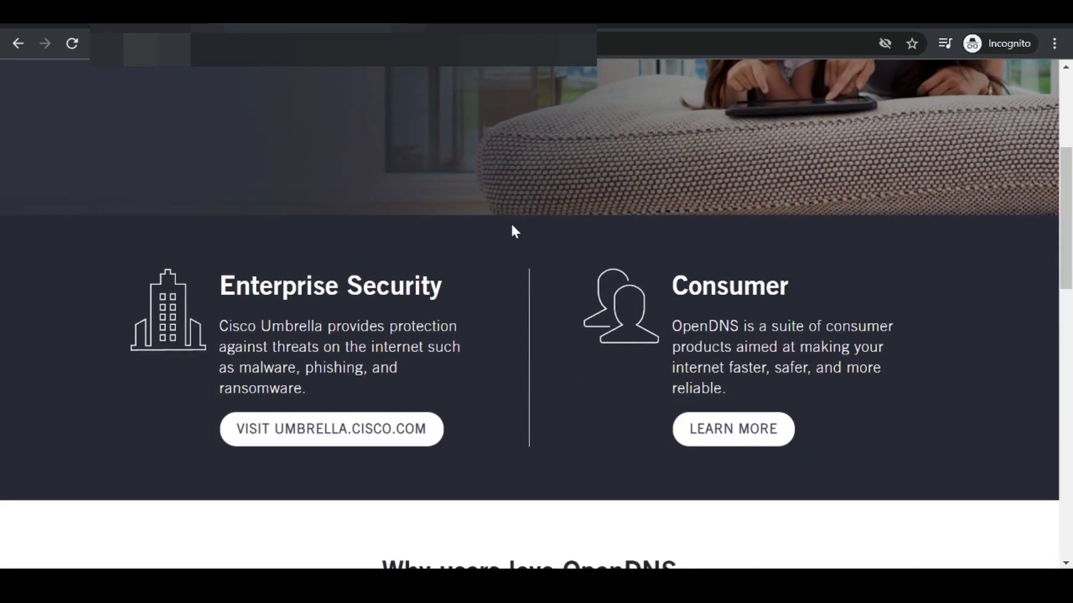
click(734, 430)
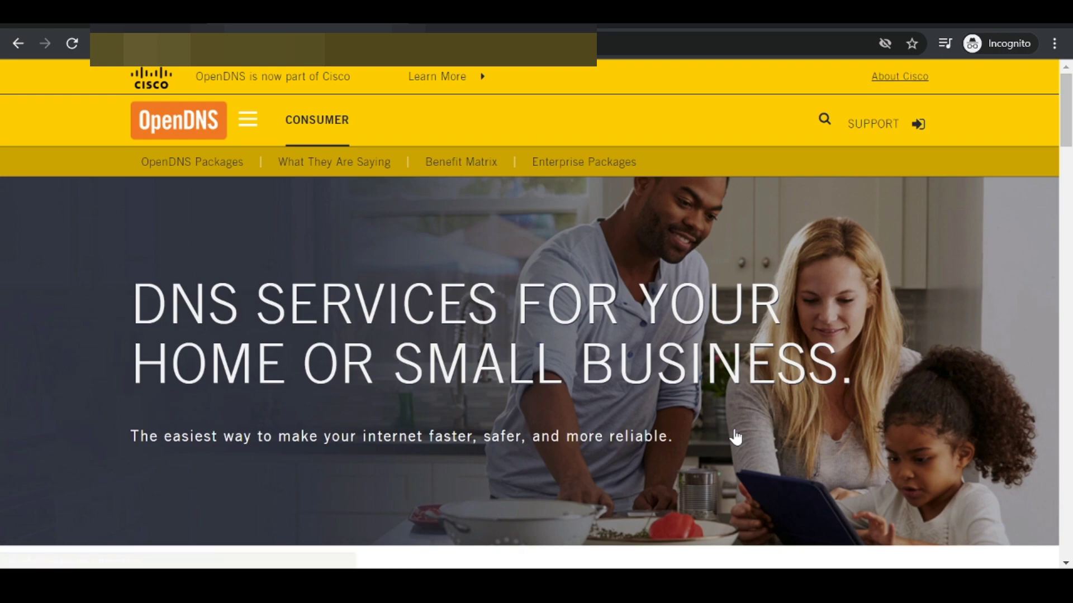
scroll(733, 436, down, 8)
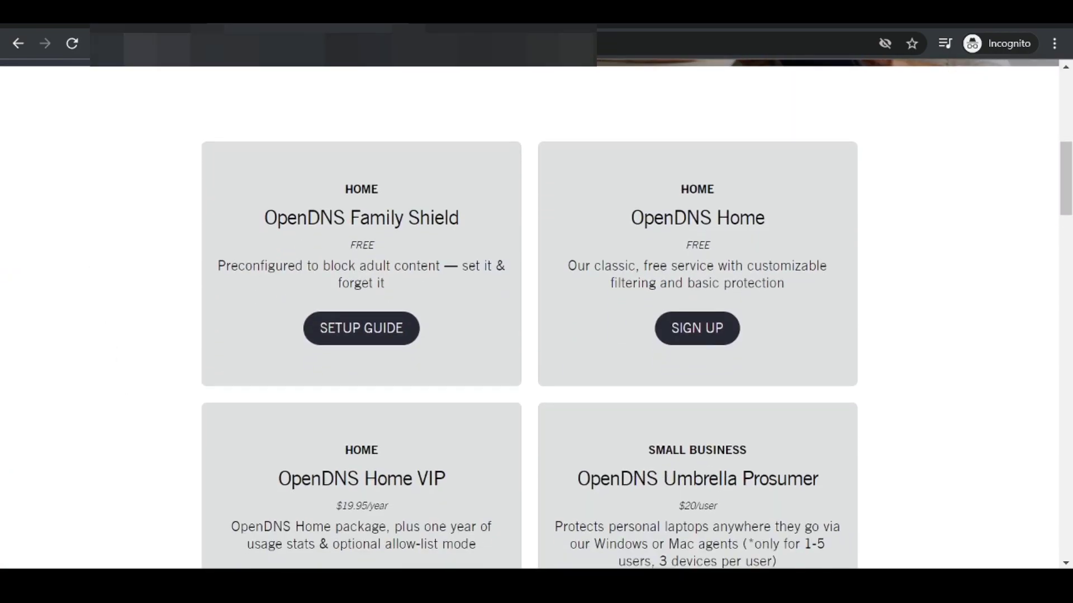
scroll(536, 319, down, 1)
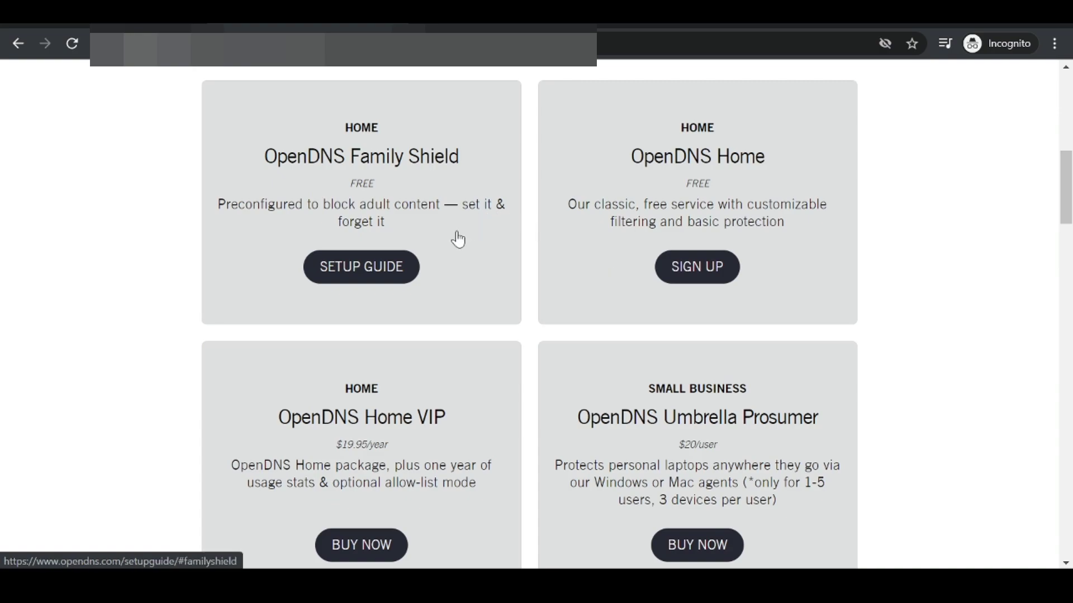
click(361, 268)
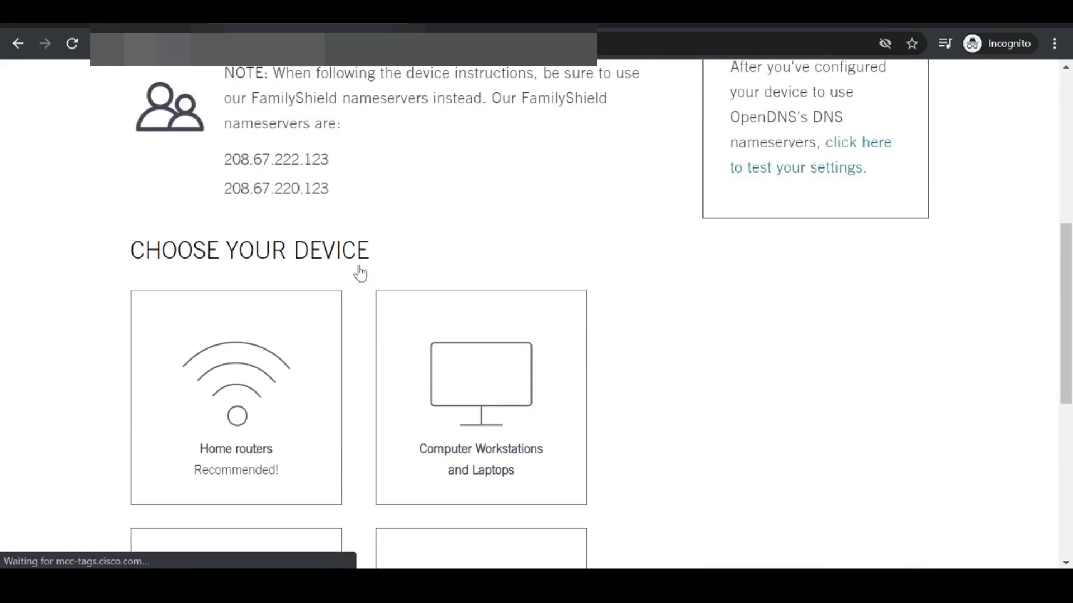
Select the first FamilyShield nameserver, 208.67.222.123, on the setup guide page
scroll(360, 273, down, 2)
scroll(360, 273, up, 3)
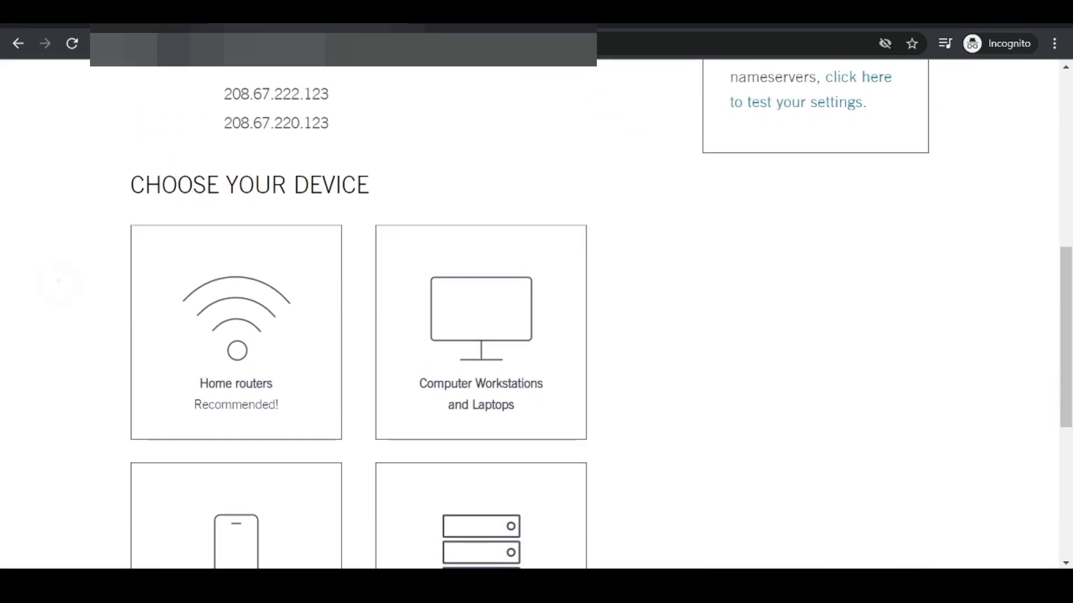
scroll(360, 273, down, 4)
scroll(481, 241, down, 2)
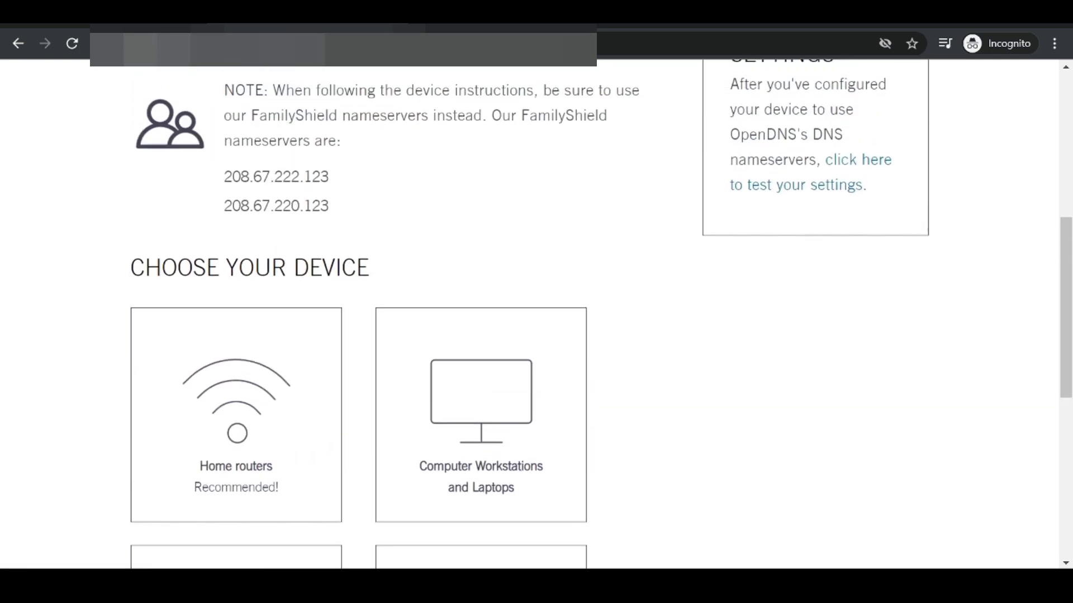
scroll(536, 301, up, 4)
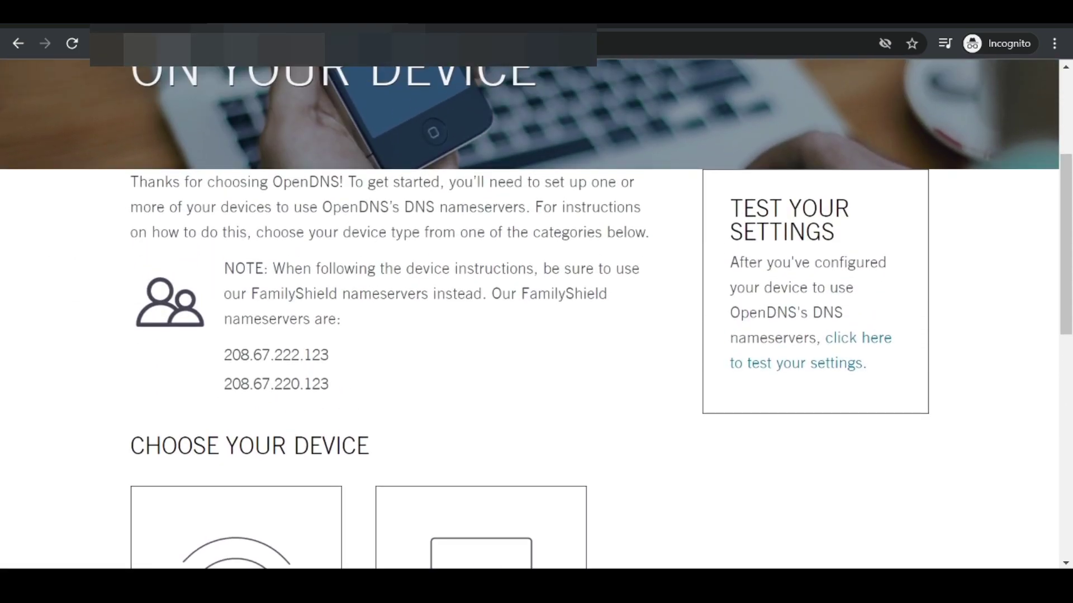
scroll(64, 318, down, 1)
scroll(65, 285, up, 1)
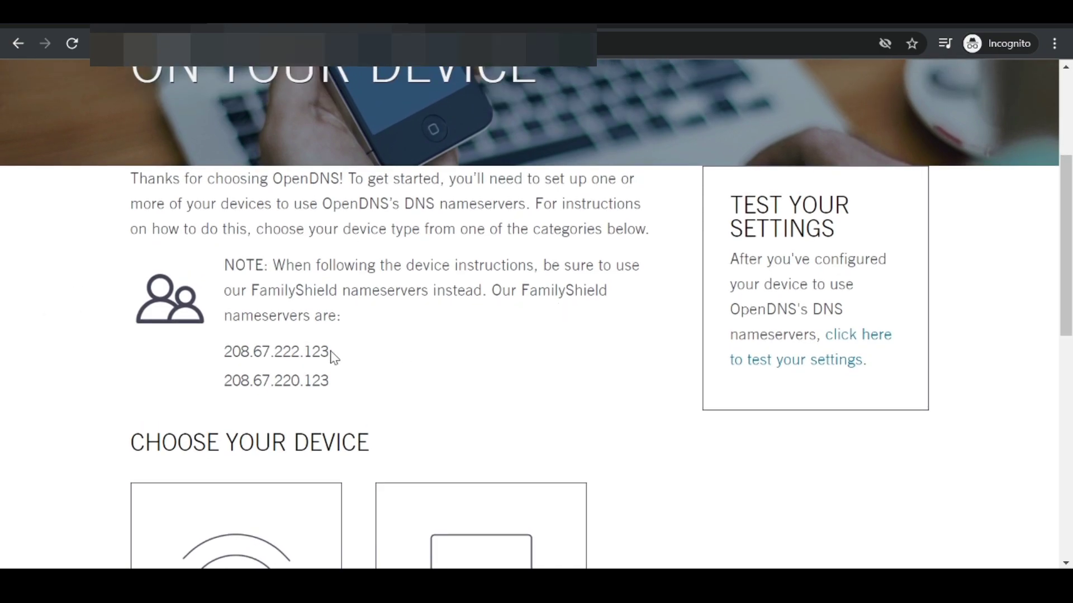
drag(330, 353, 224, 352)
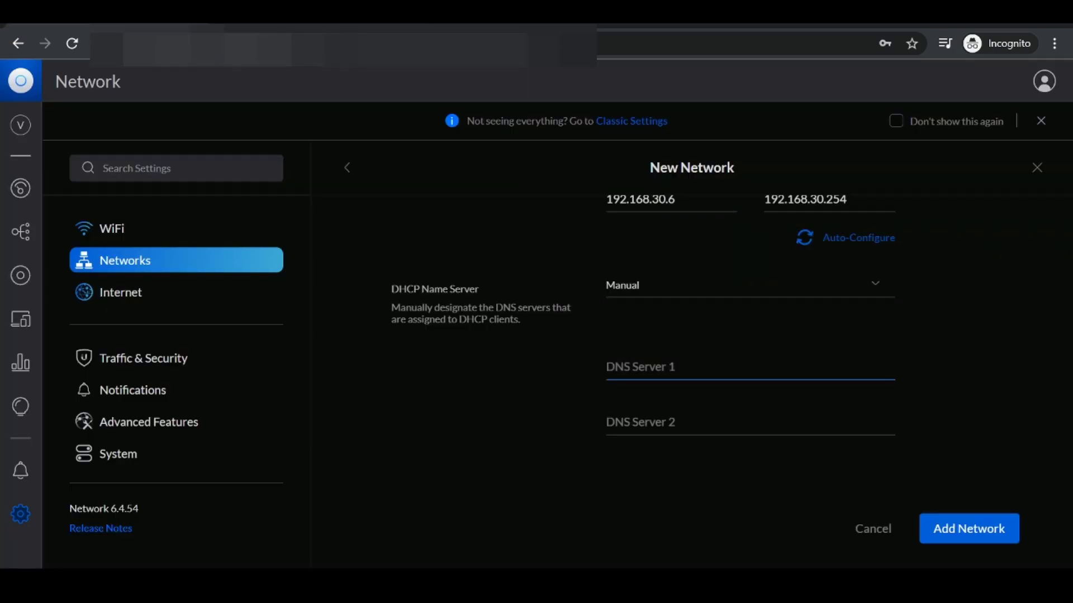
Fill DNS Server 1 and 2 with 208.67.222.123 and 208.67.220.123 copied from OpenDNS
text(208.67.222.123)
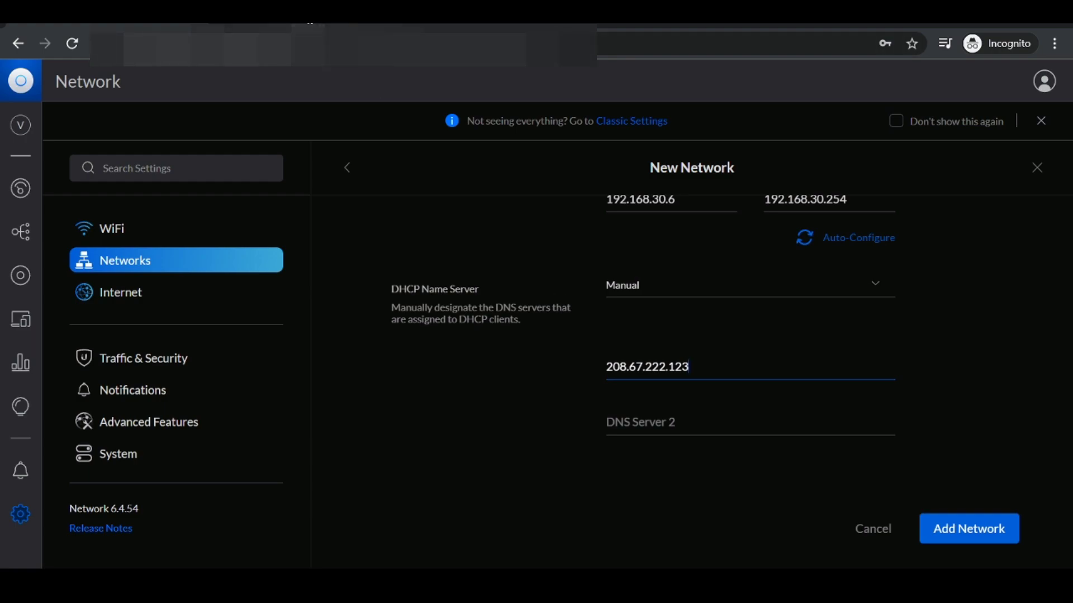
key(ctrl+Tab)
drag(330, 381, 231, 398)
key(ctrl+c)
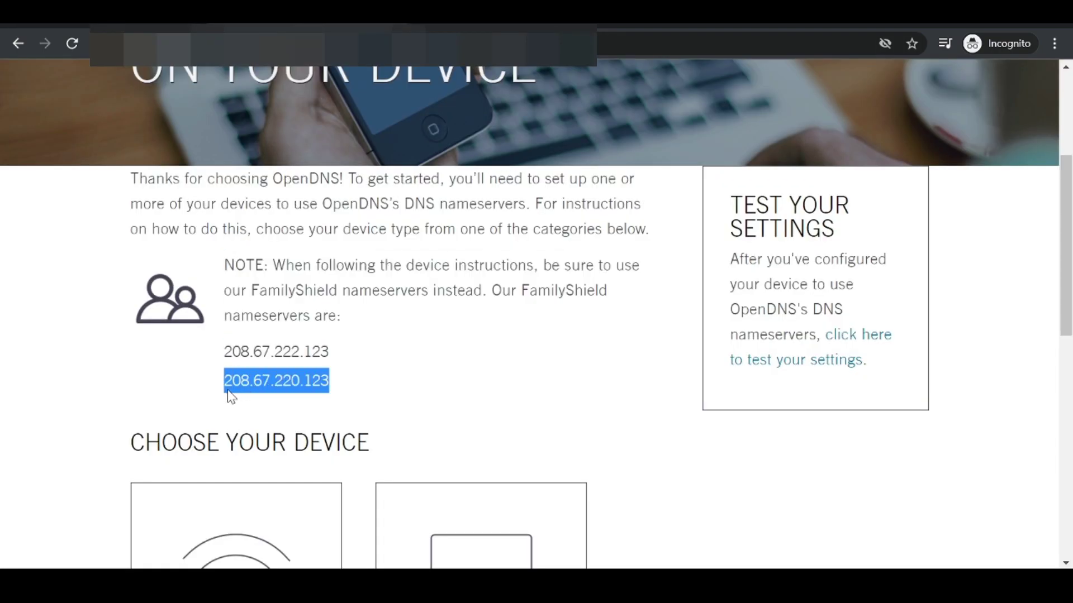
key(ctrl+Tab)
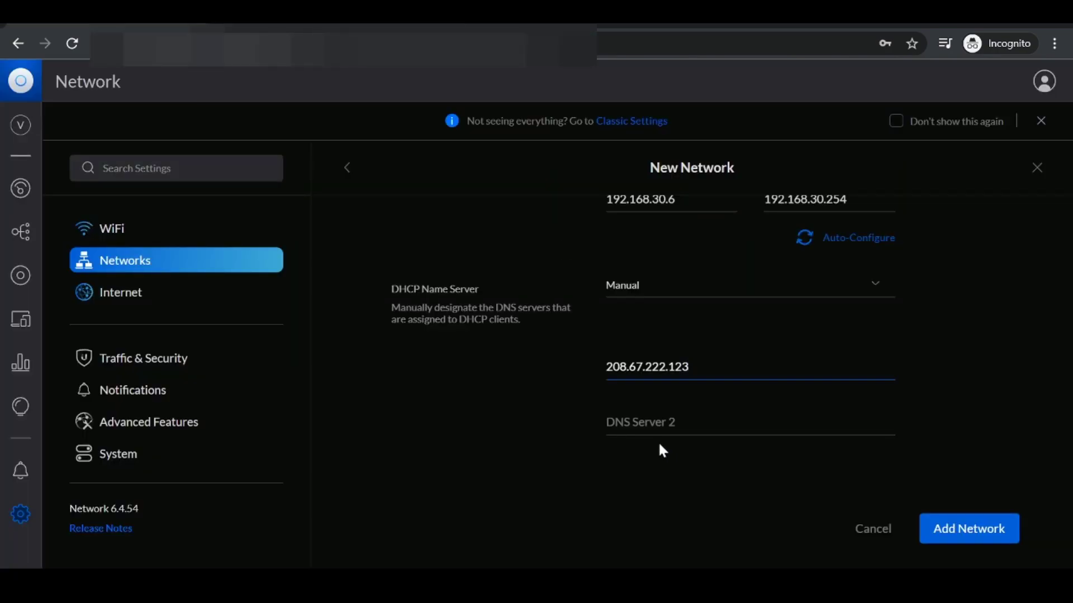
key(Tab)
key(ctrl+v)
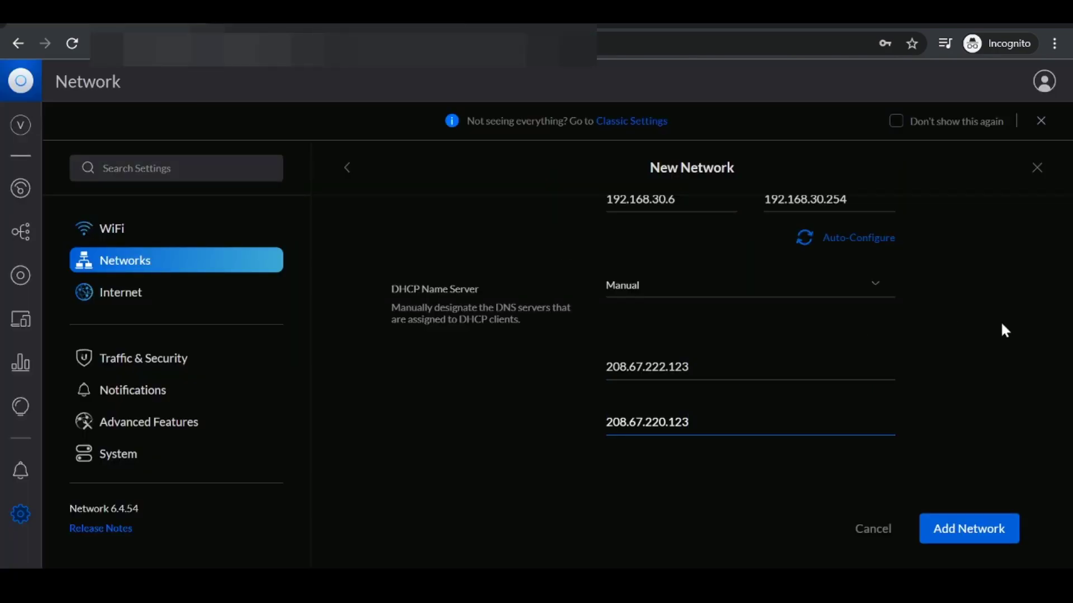
scroll(1040, 338, down, 6)
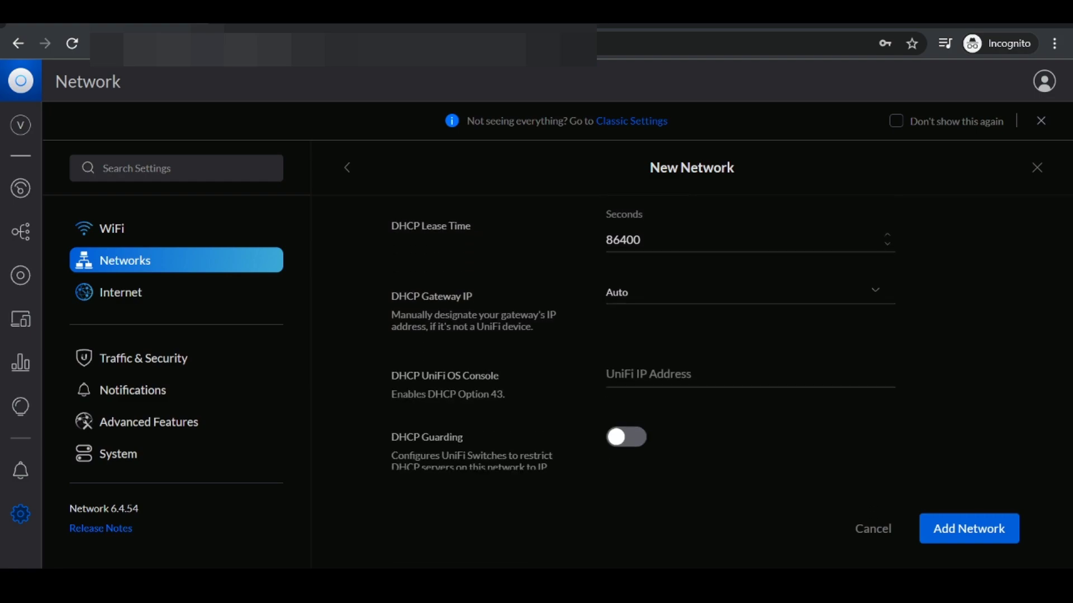
scroll(1040, 338, up, 3)
scroll(642, 335, down, 5)
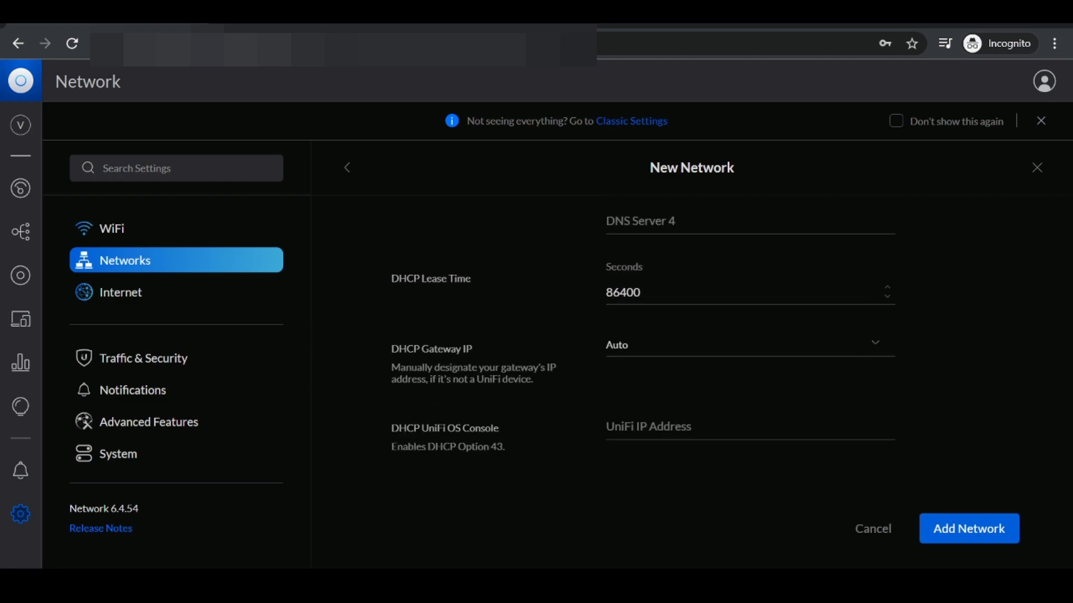
scroll(642, 336, down, 6)
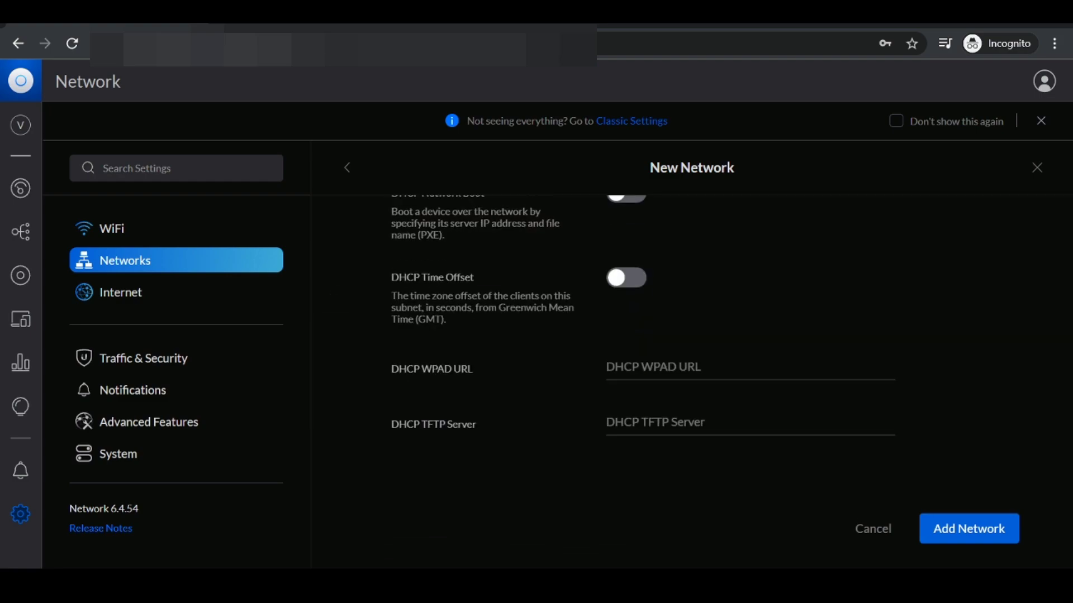
scroll(642, 321, down, 1)
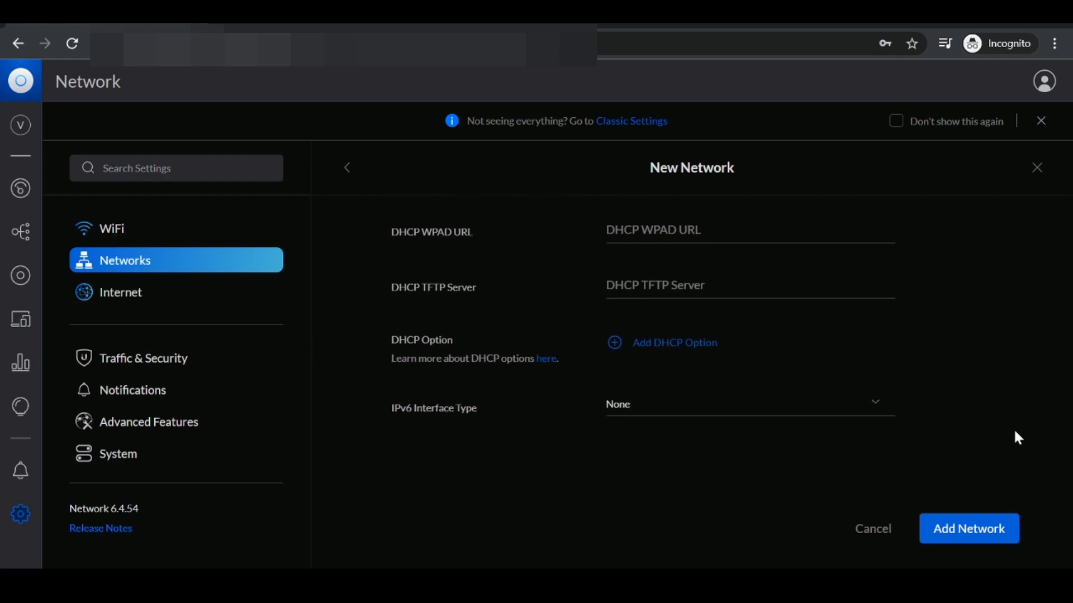
Save the Kids Zone network and begin a new WiFi network from the WiFi settings
click(964, 534)
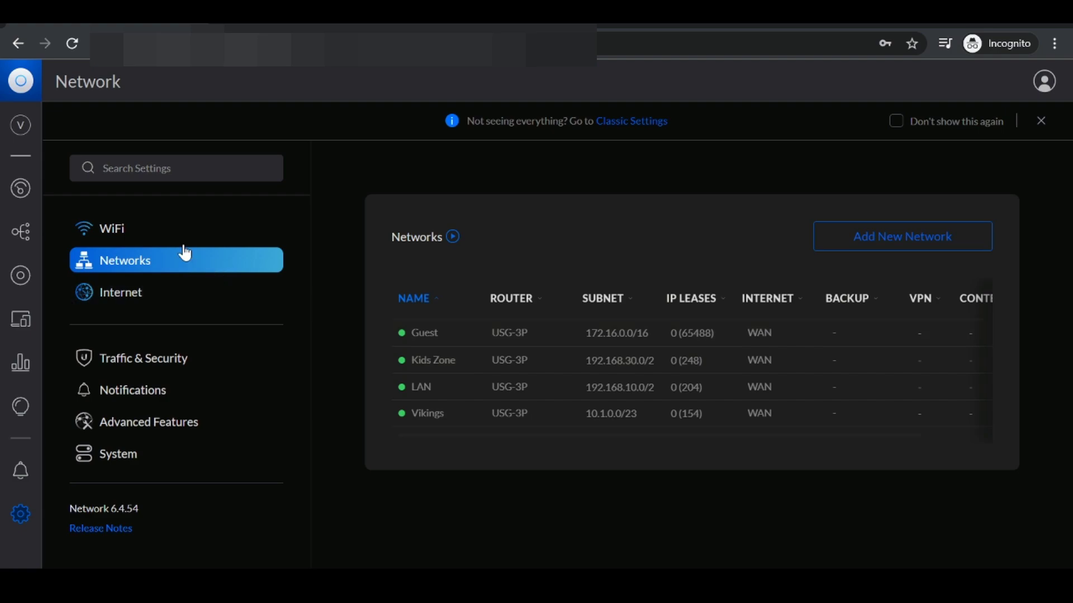
click(134, 236)
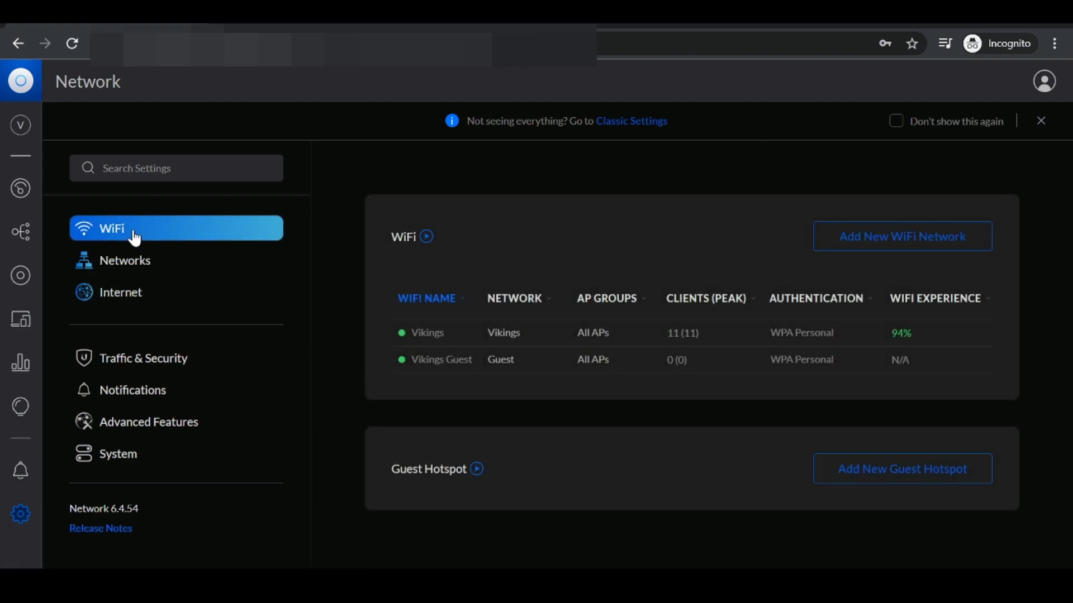
click(864, 242)
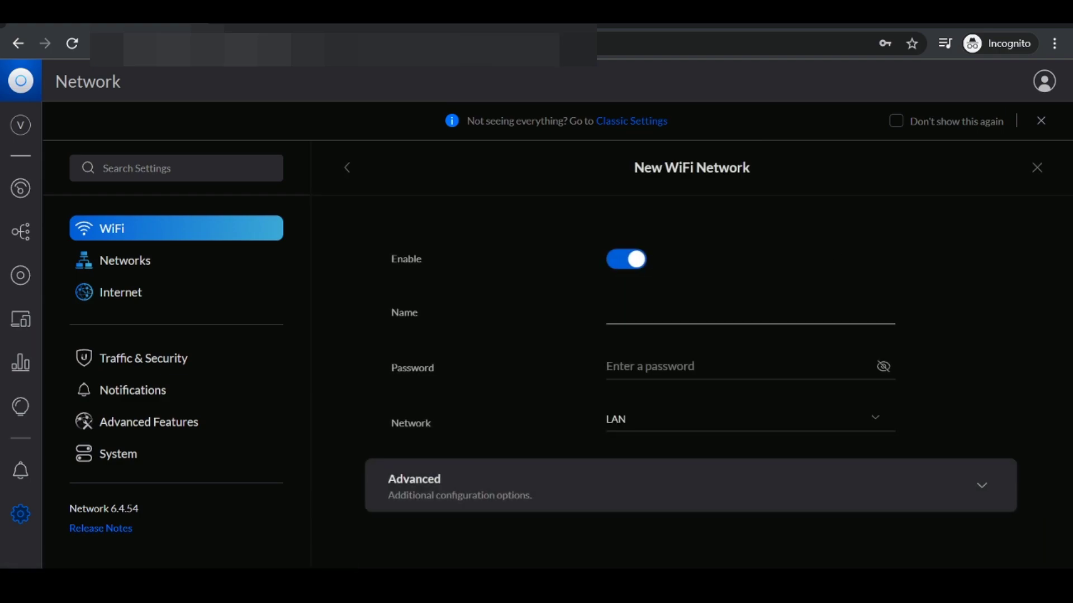
Name the new WiFi 'Kids Zone', give it a password, and assign it to the Kids Zone network
click(748, 313)
text(K)
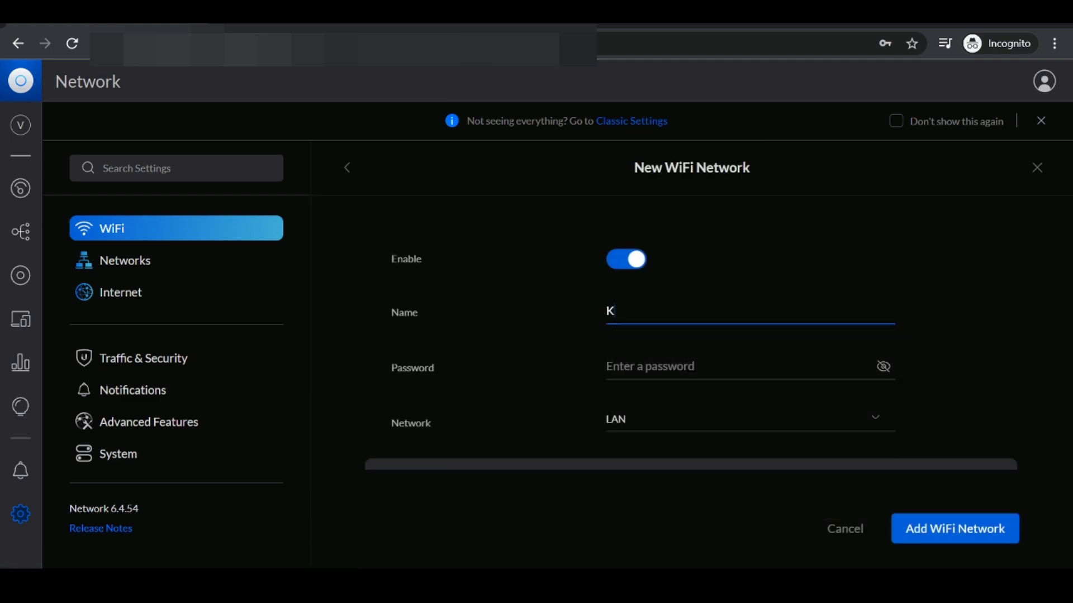
text(ids Zone)
click(749, 366)
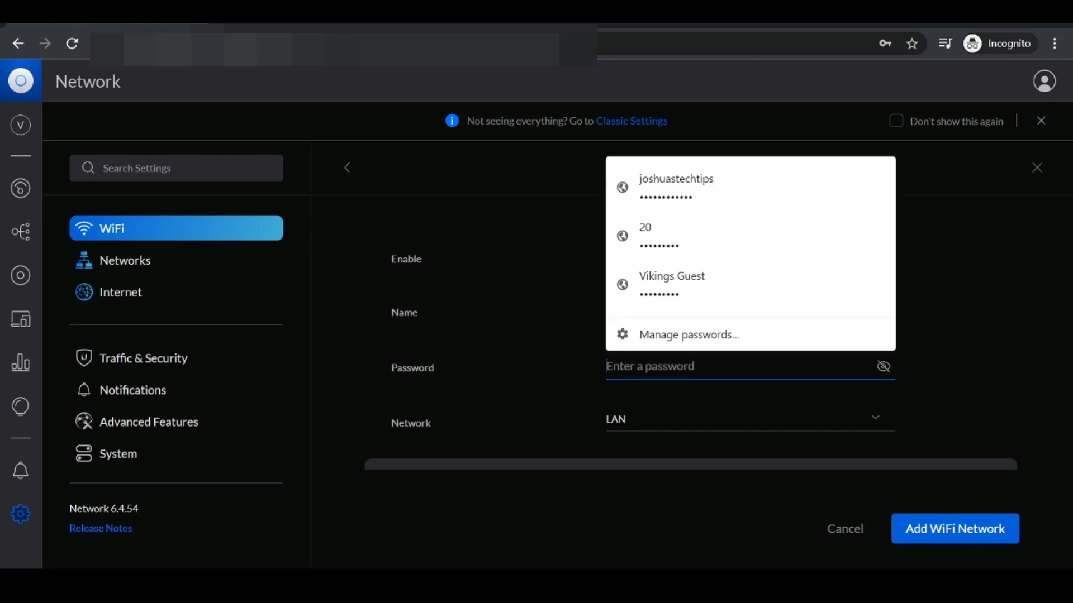
text(**********)
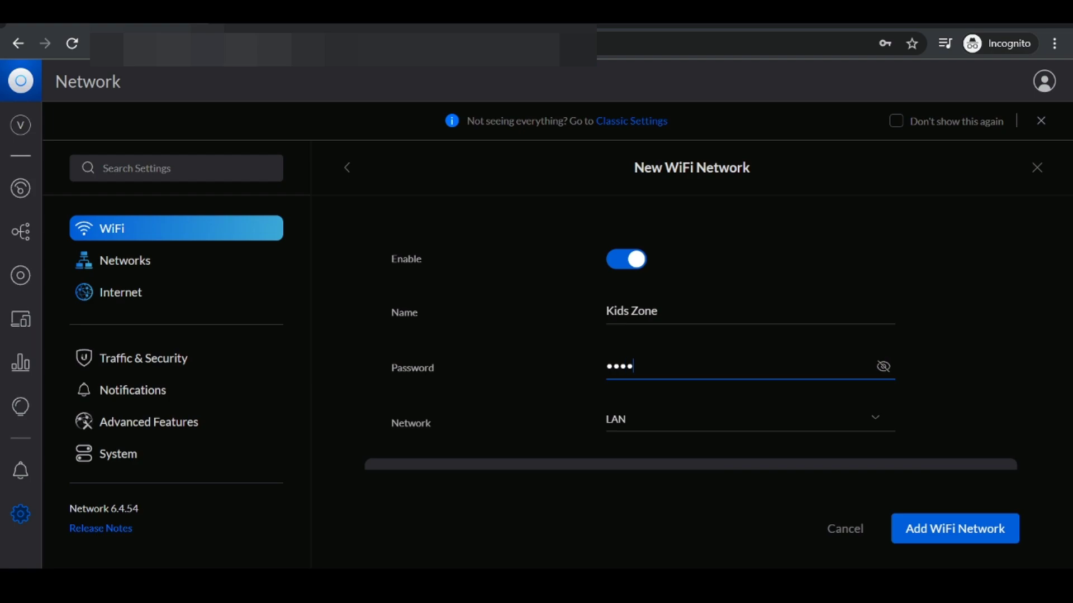
text(******)
click(546, 347)
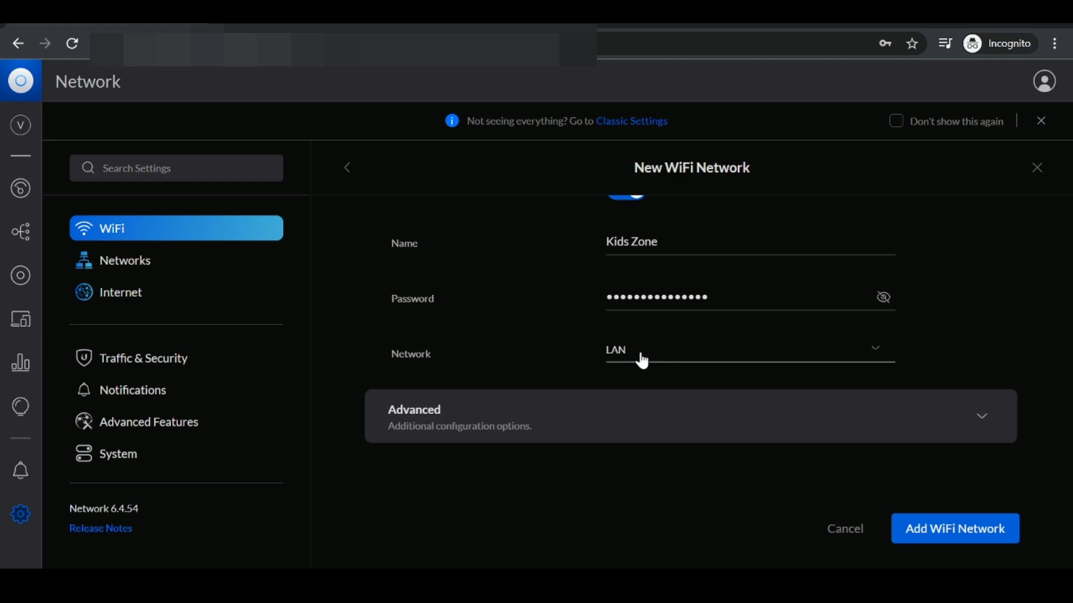
click(641, 361)
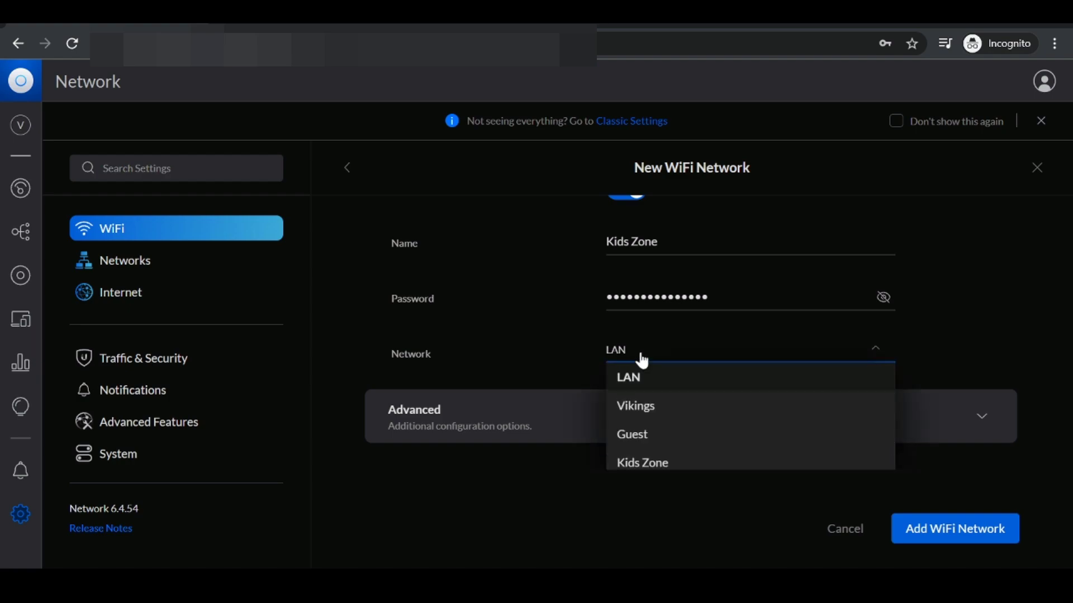
click(656, 462)
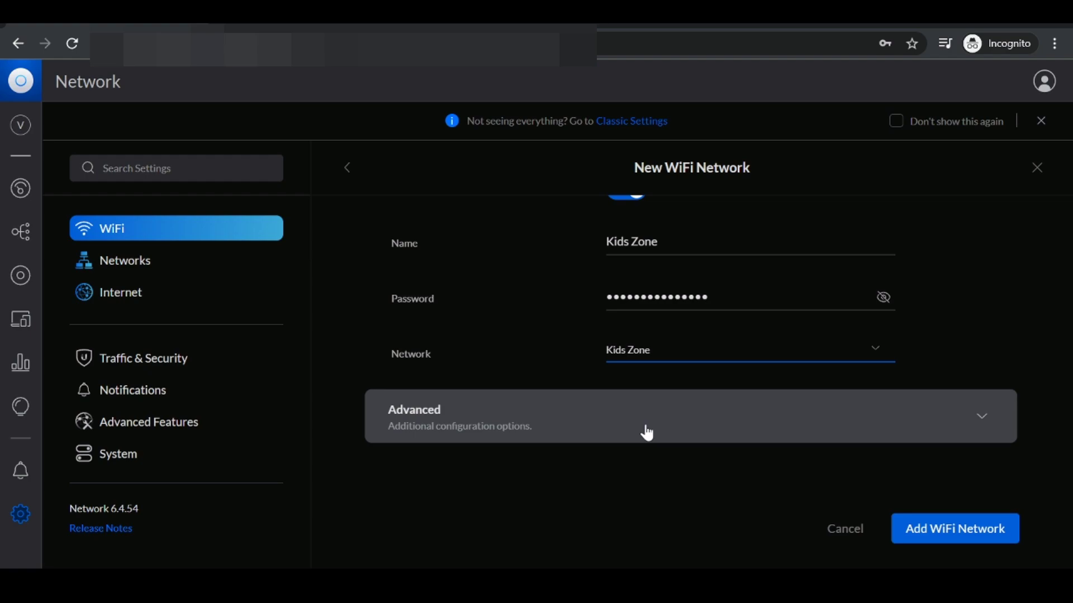
Expand the WiFi form's Advanced options and scroll down to the WiFi Scheduler grid
click(580, 427)
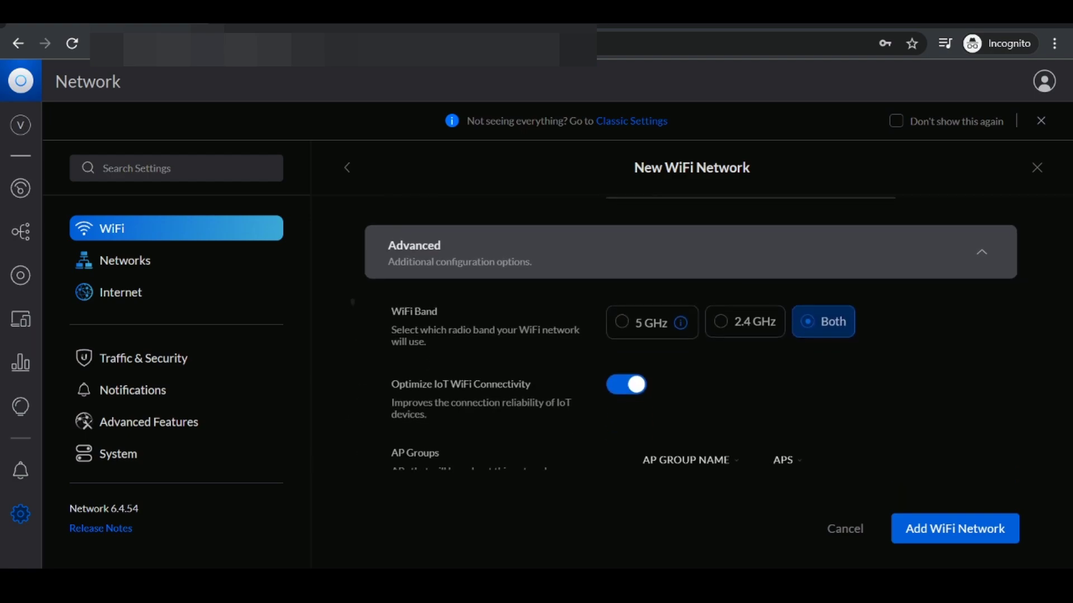
scroll(676, 329, down, 4)
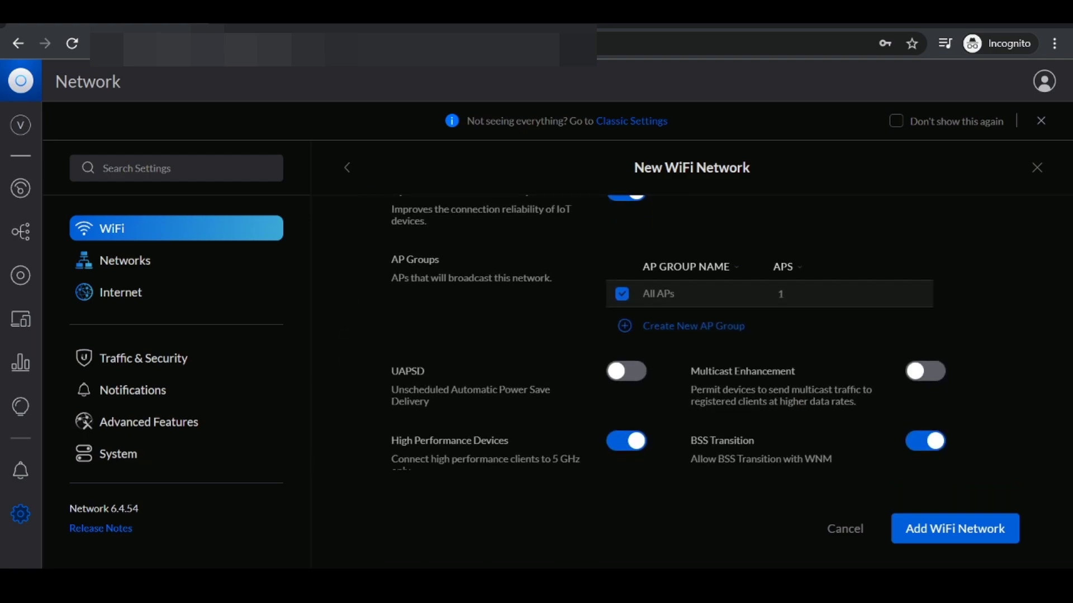
scroll(676, 330, down, 5)
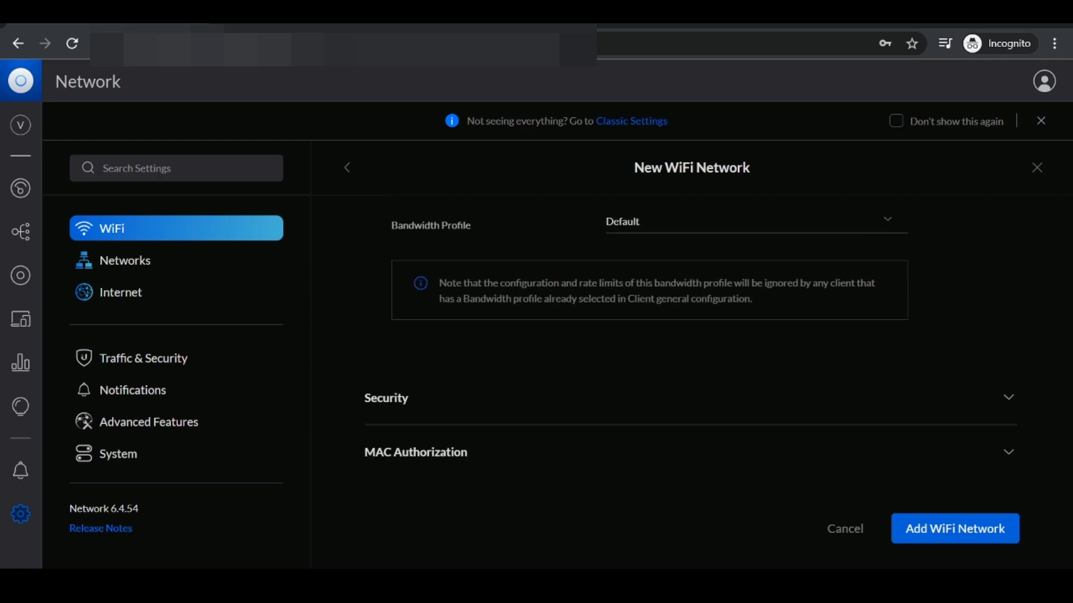
scroll(343, 377, down, 5)
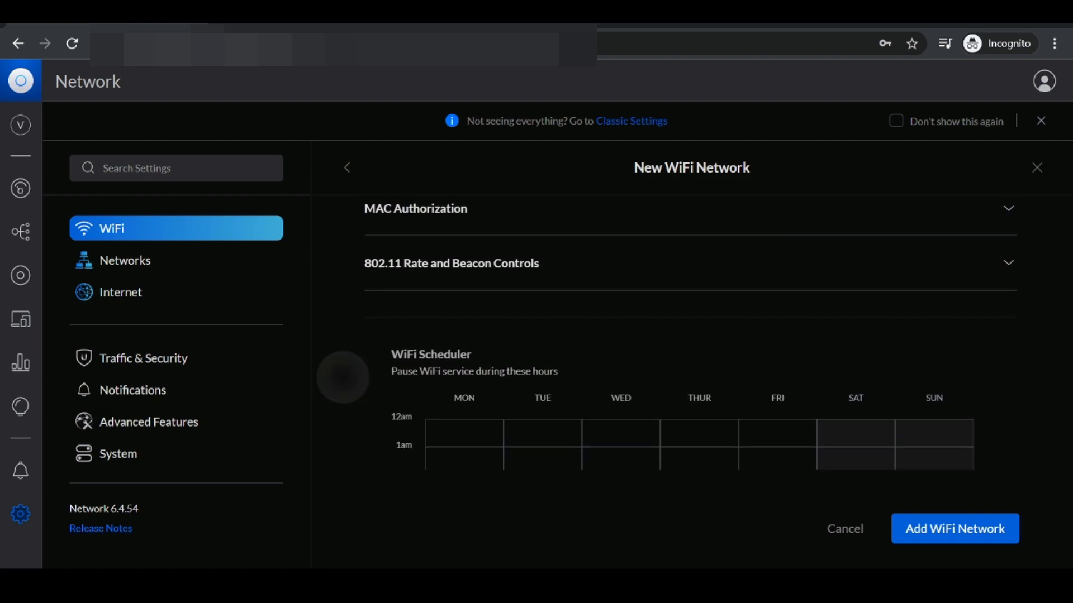
scroll(342, 377, down, 3)
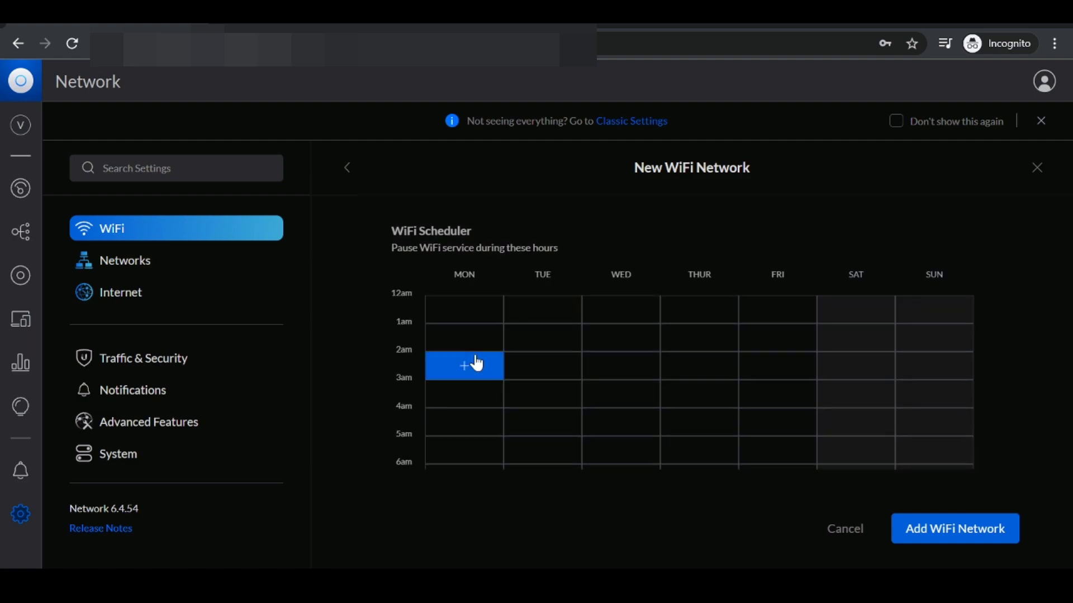
Create a pause schedule named 'Kids Zone' running from 1:00pm to 4:00pm
click(476, 314)
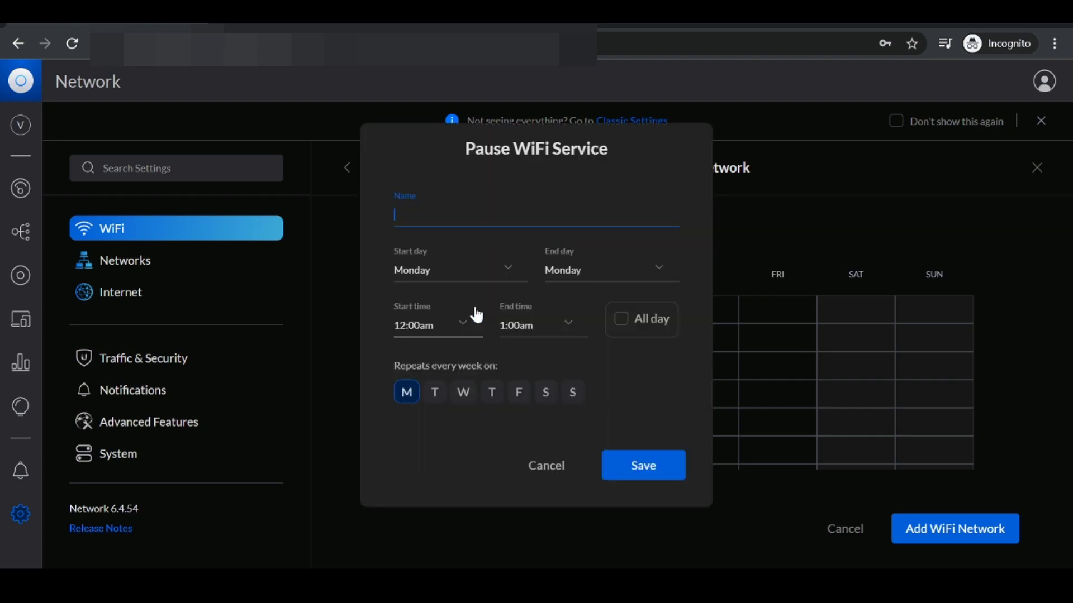
click(475, 215)
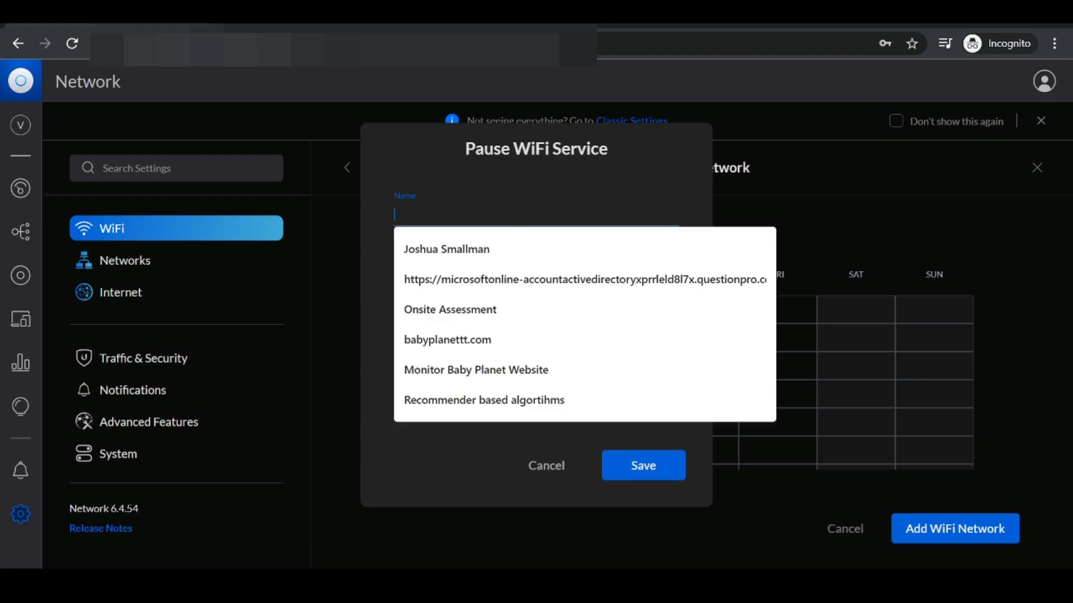
text(Kids)
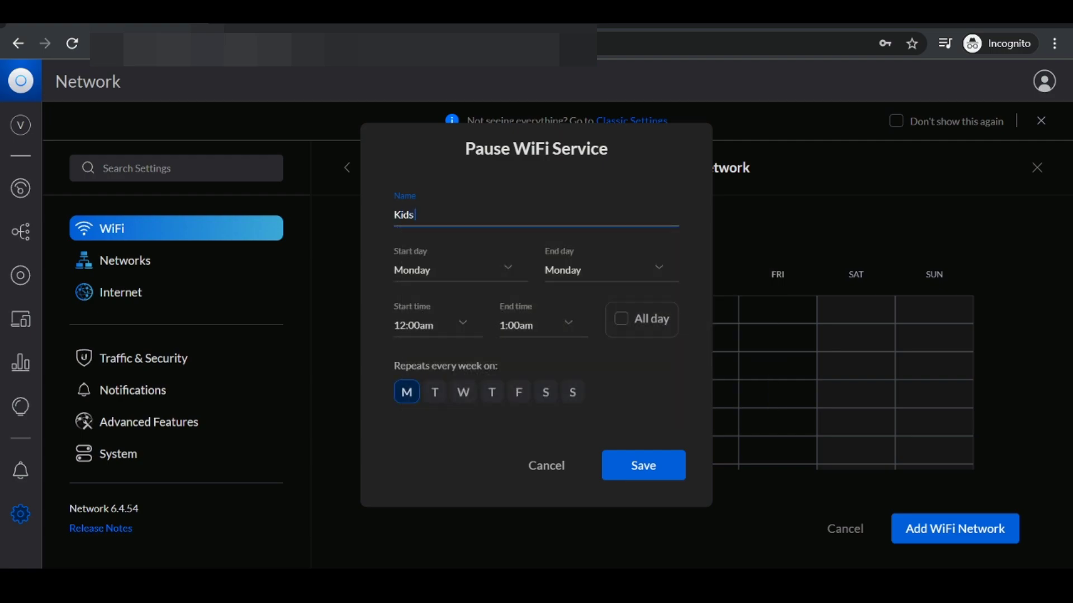
text( Zone)
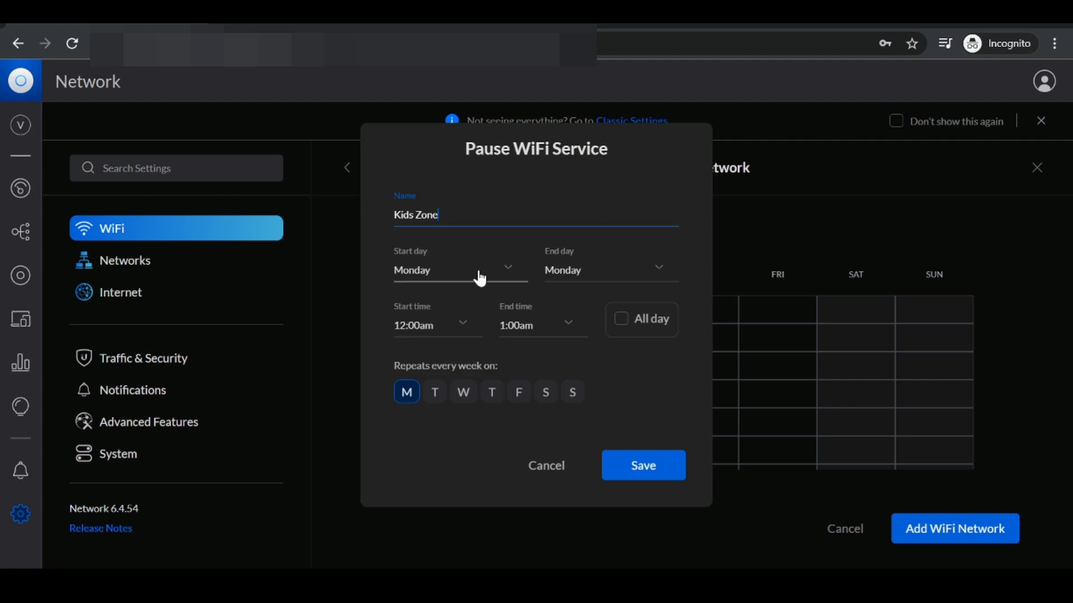
click(449, 330)
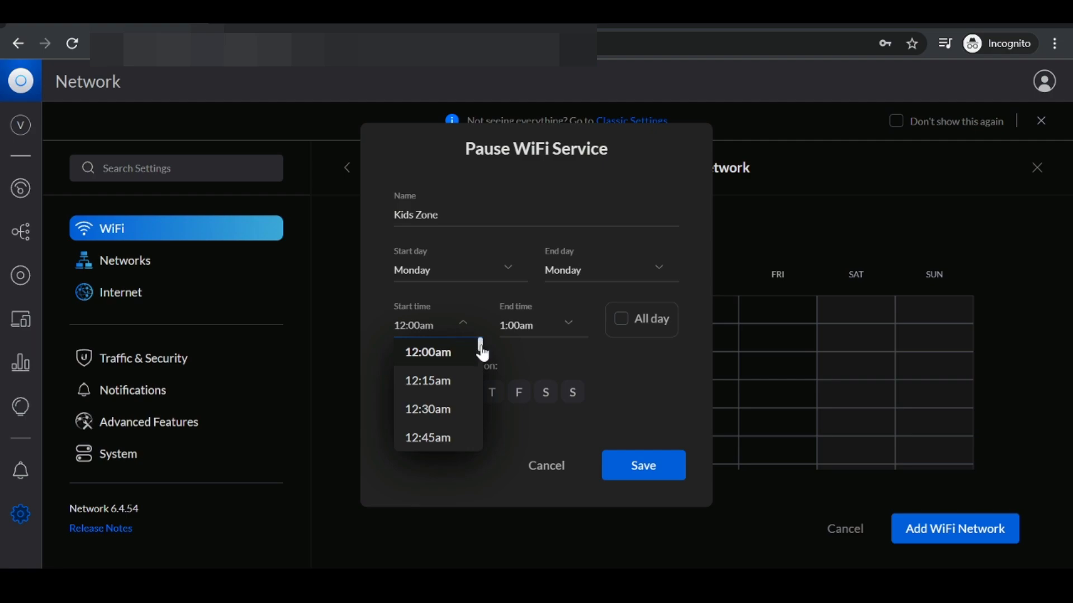
drag(482, 351, 485, 409)
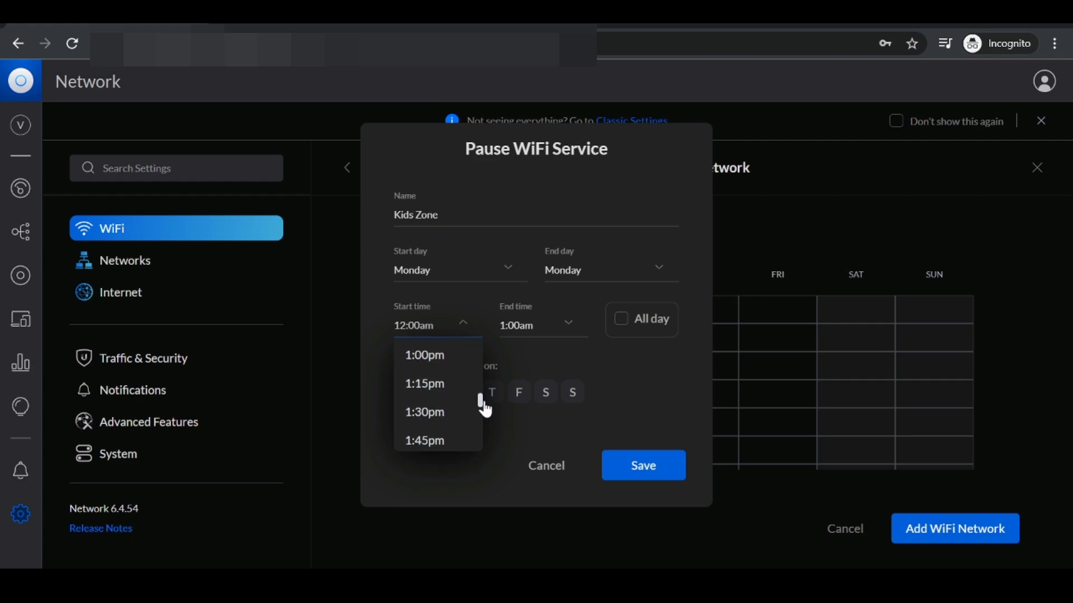
click(432, 357)
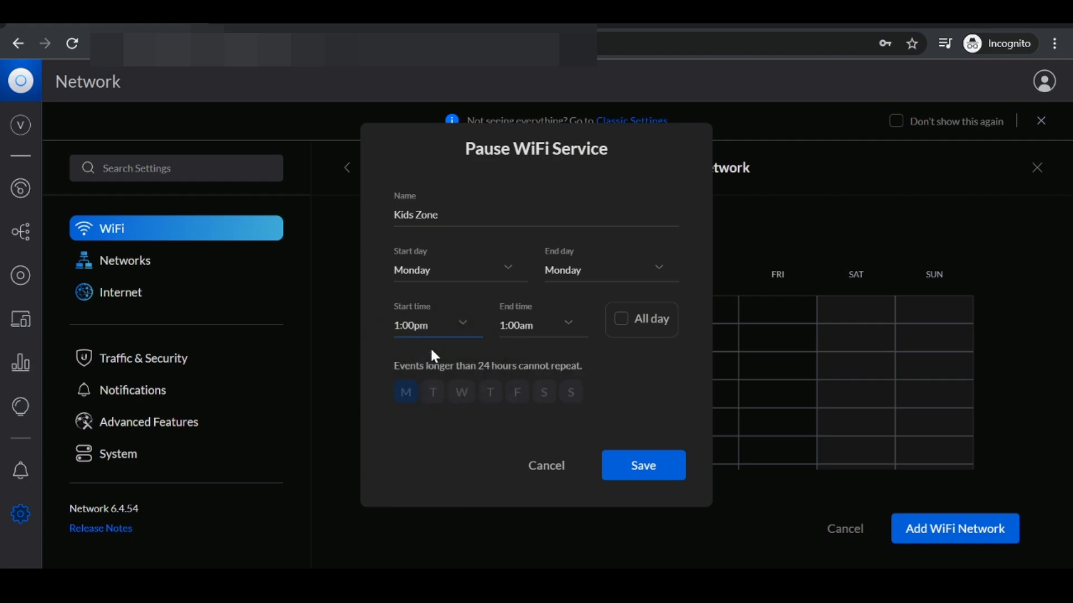
click(573, 331)
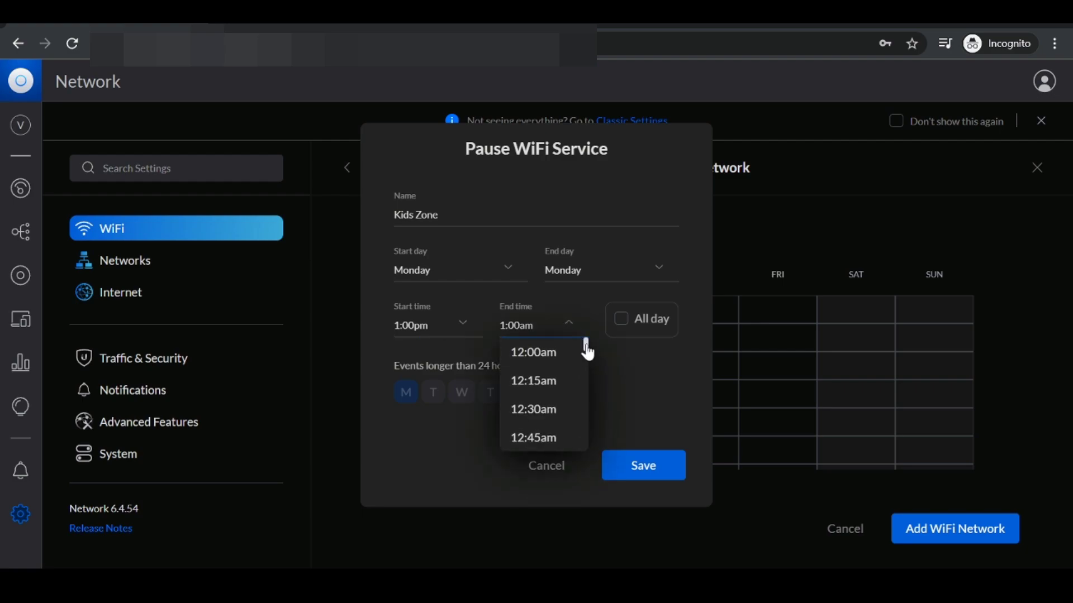
drag(586, 349, 587, 418)
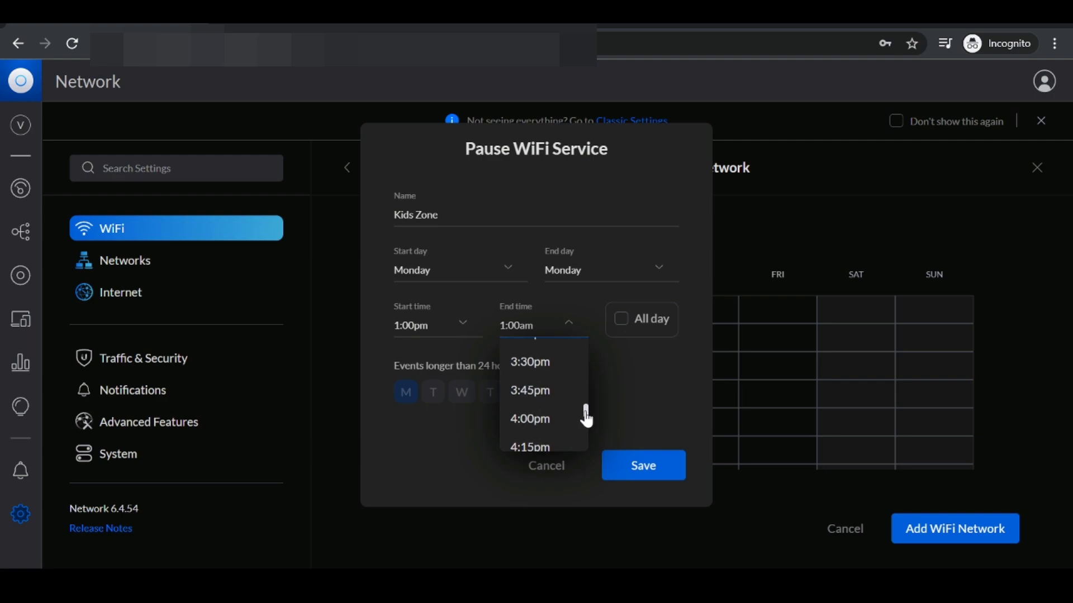
click(553, 419)
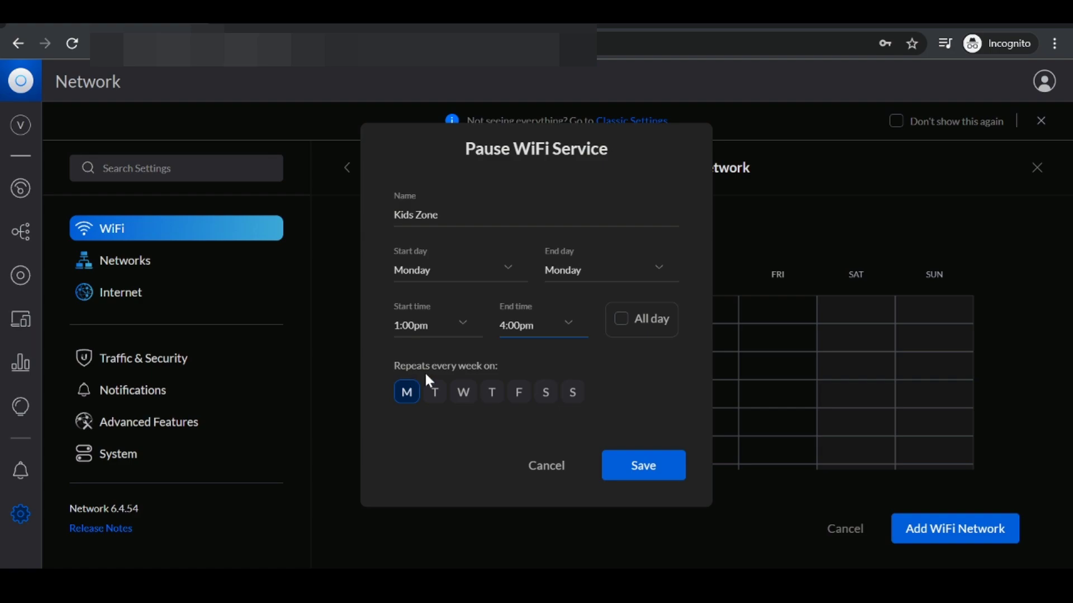
Repeat the schedule Tuesday through Sunday as well, and save it
click(429, 391)
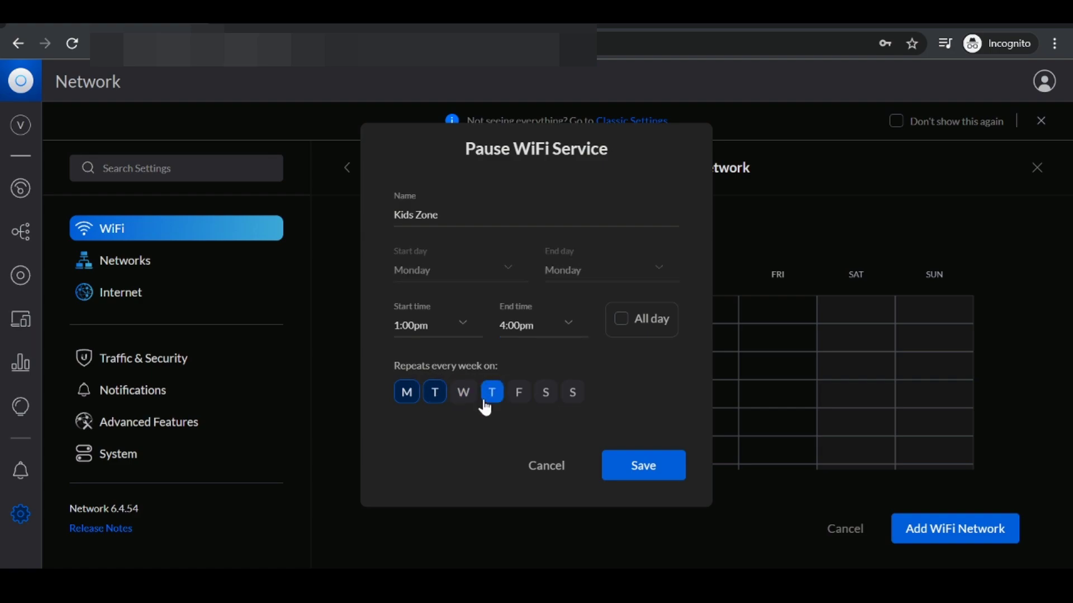
click(464, 392)
click(491, 394)
click(520, 398)
click(550, 393)
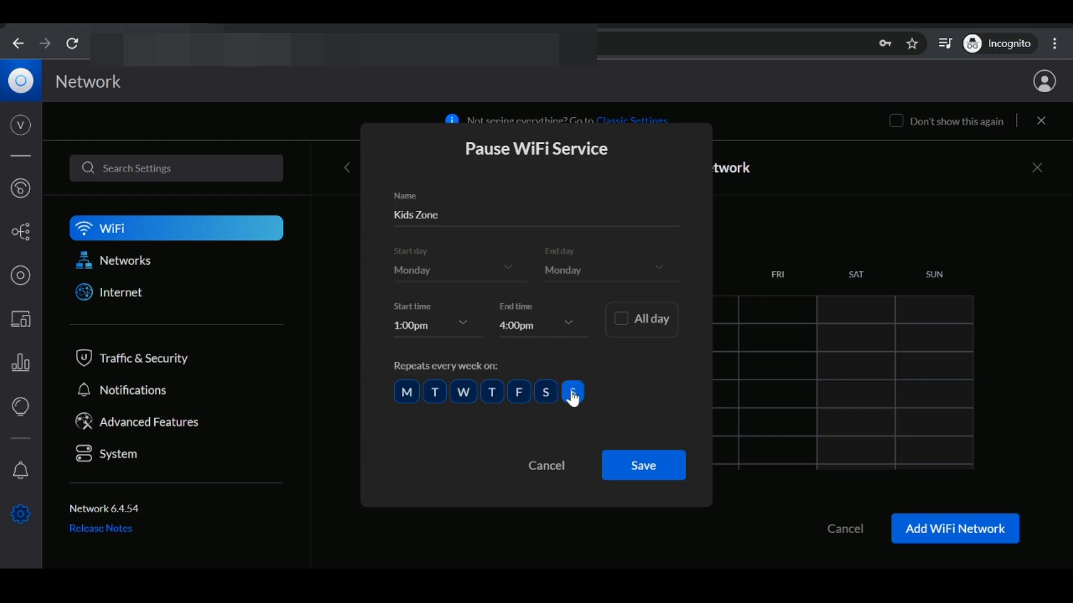
click(572, 393)
click(657, 469)
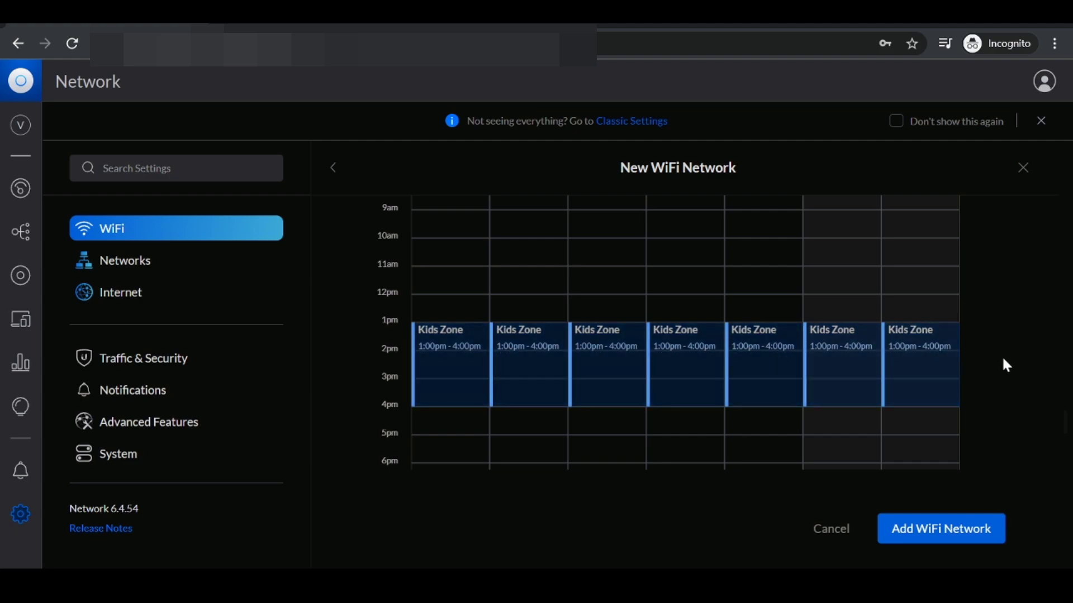
Scroll to the bottom of the form and add the Kids Zone WiFi network
scroll(369, 433, down, 4)
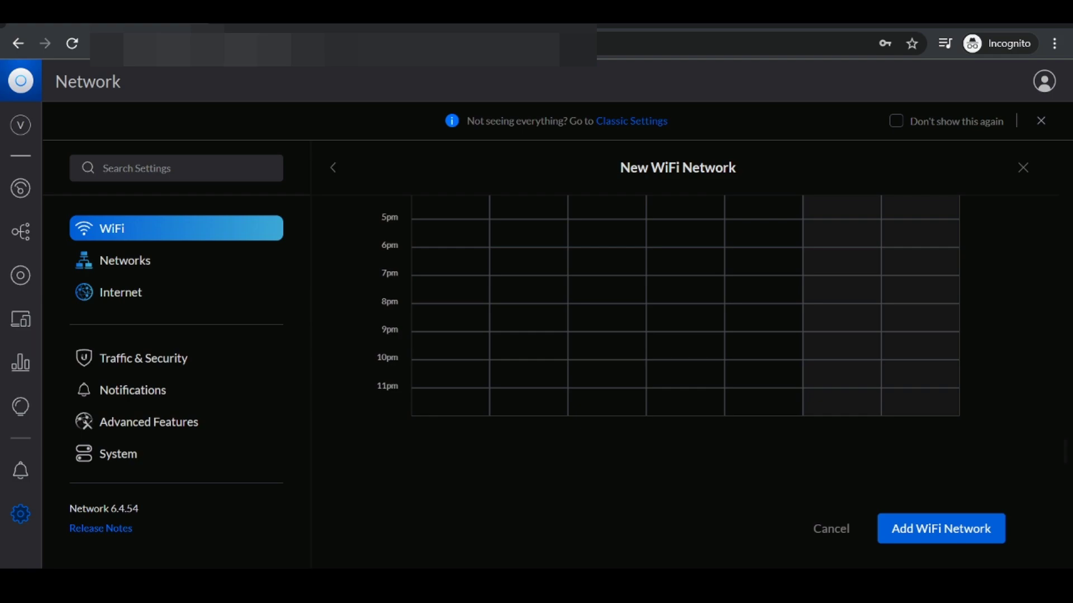
click(908, 534)
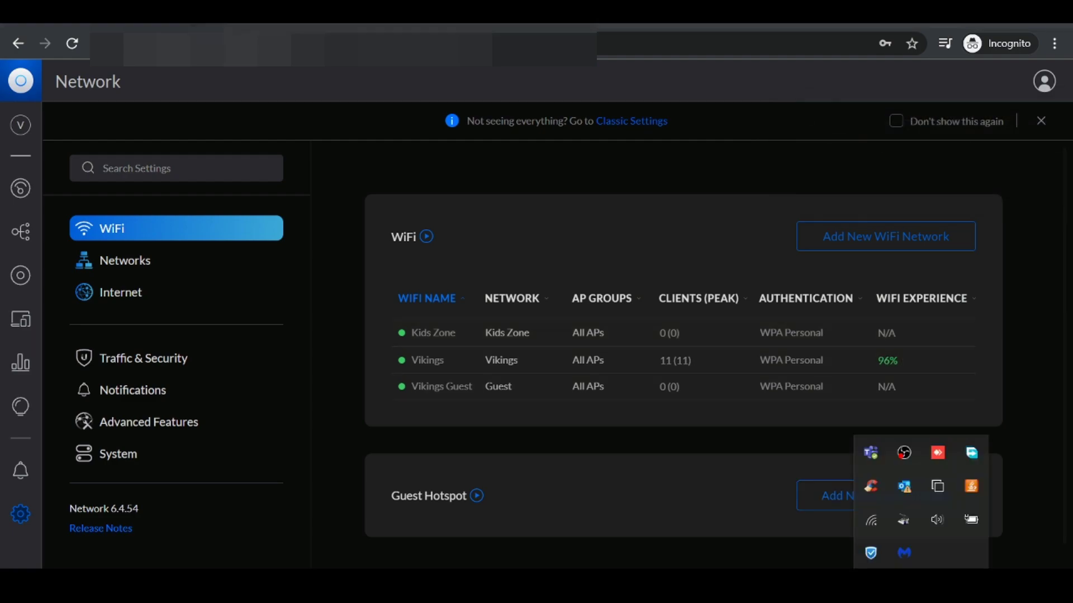
Join the PC to the Kids Zone WiFi using its security key, allowing it to be discoverable
click(870, 523)
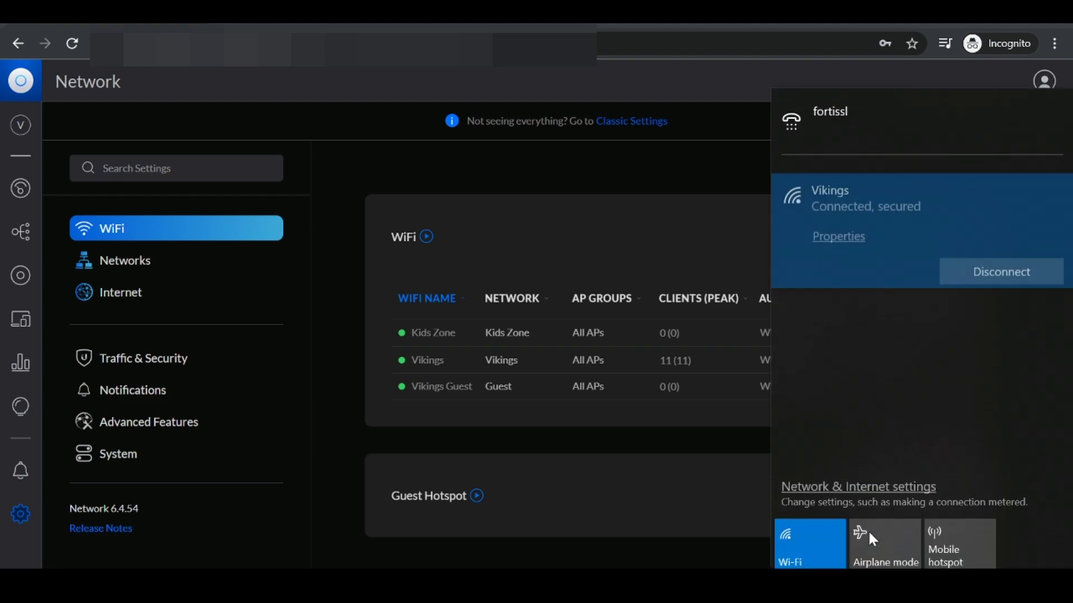
click(704, 444)
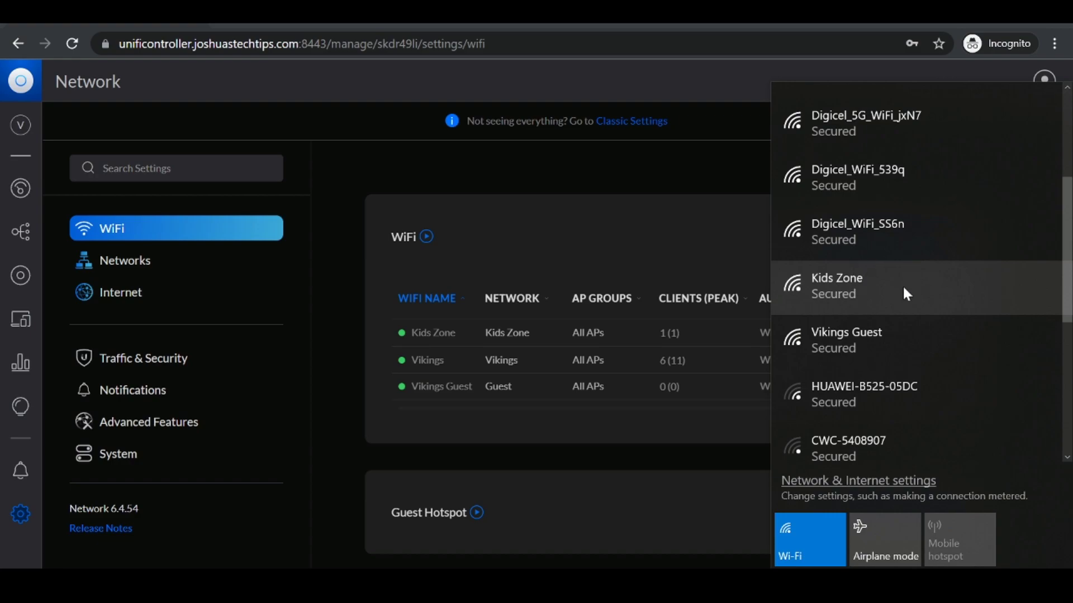
click(887, 286)
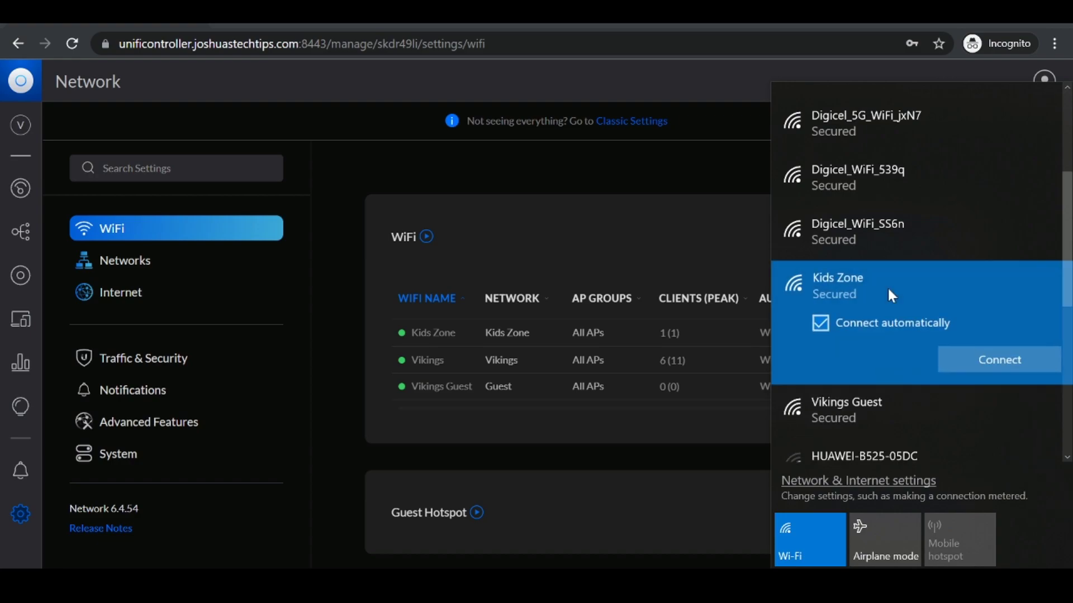
click(967, 351)
text(•••••••)
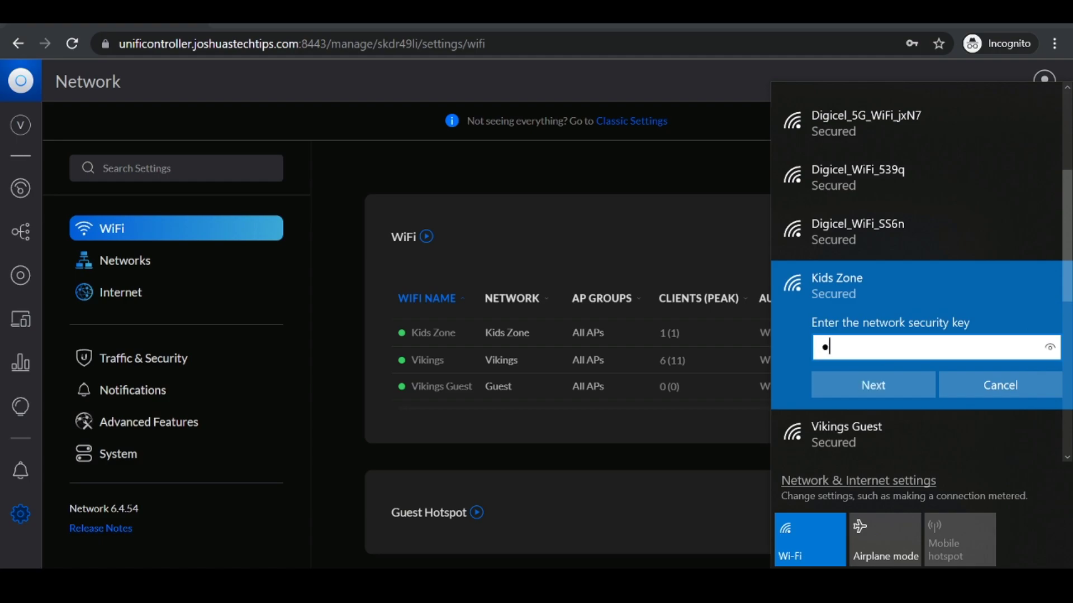
text(••••••••)
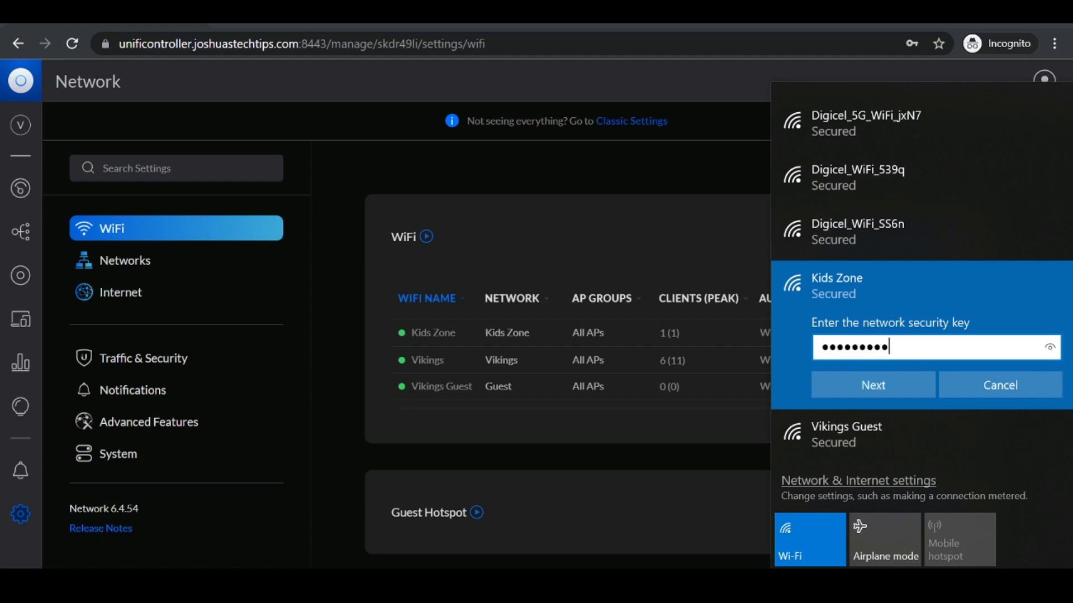
click(912, 385)
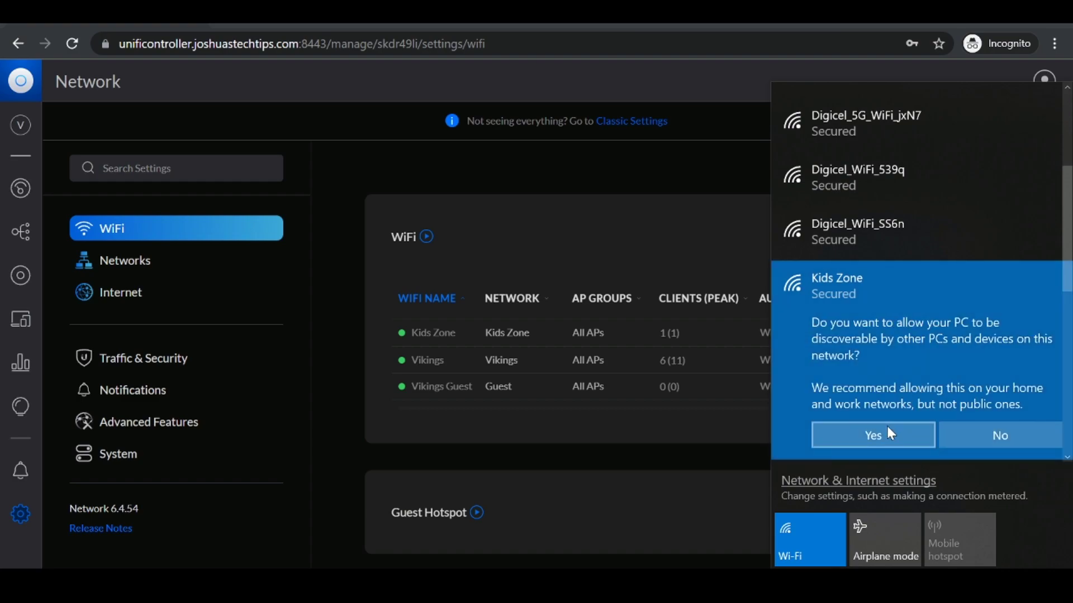
click(888, 428)
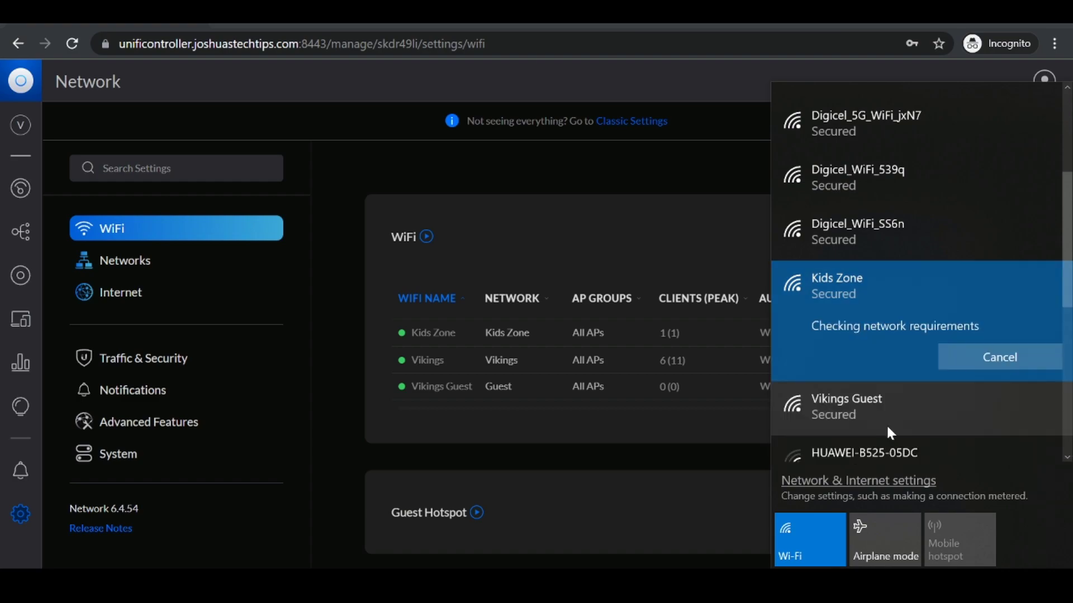
click(679, 446)
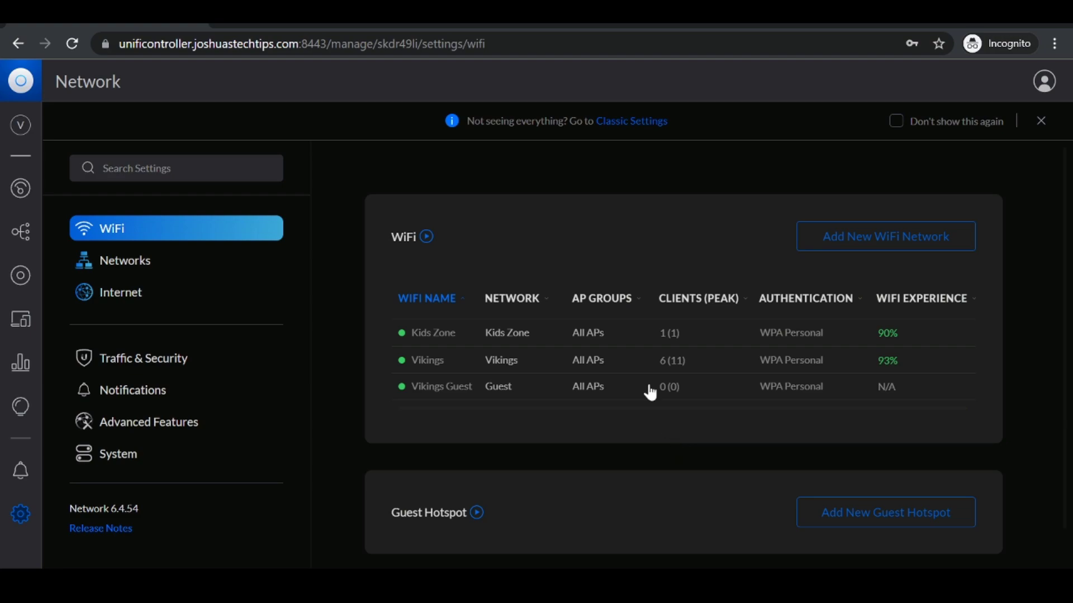
click(429, 28)
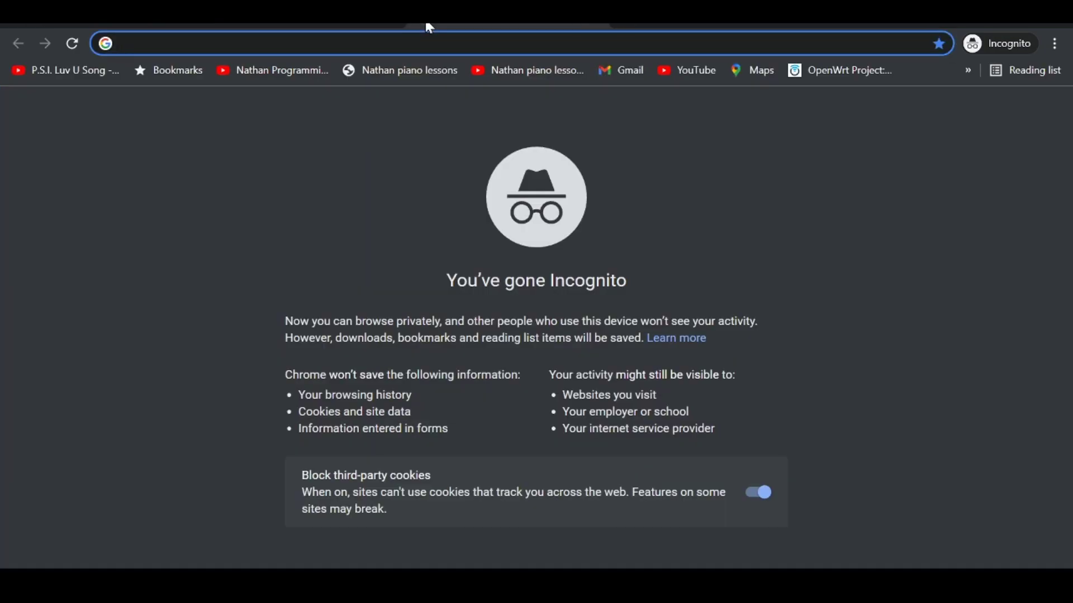
Run a Google search for 'porn' from the incognito tab's address bar
text(por)
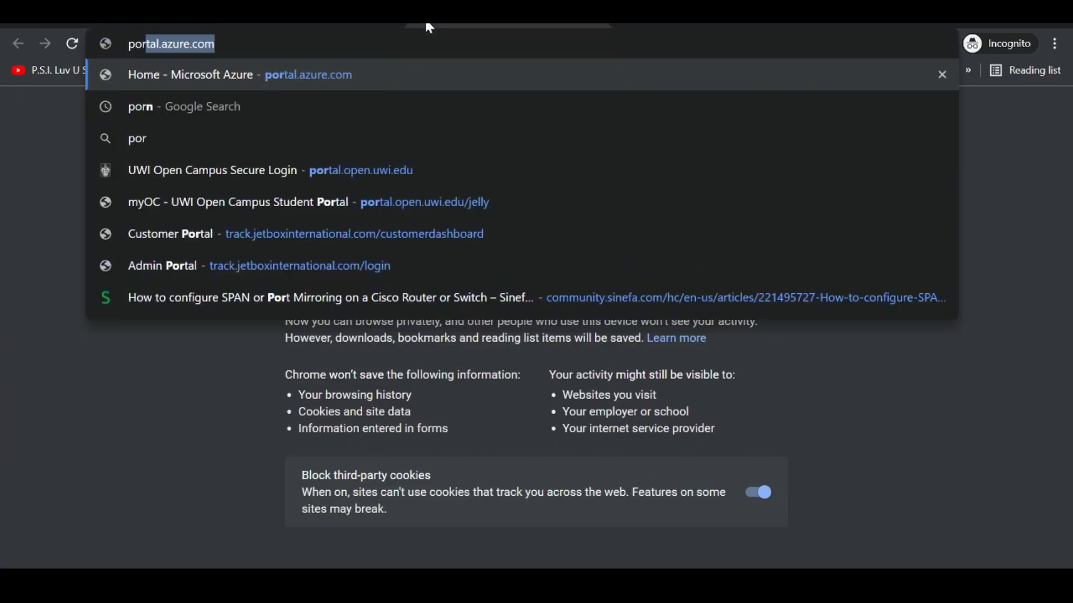
text(n)
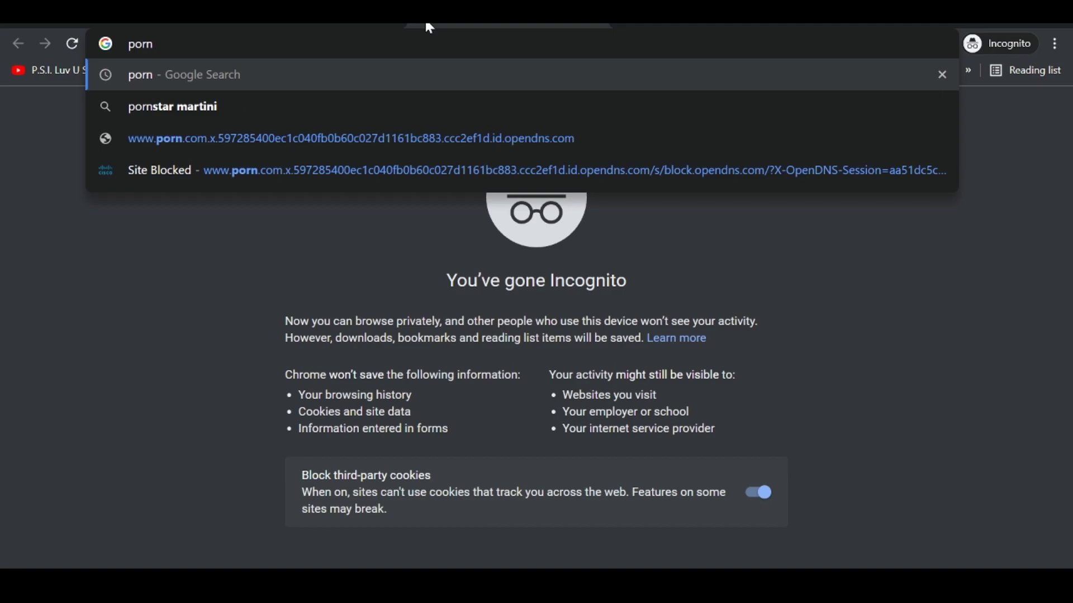
key(Return)
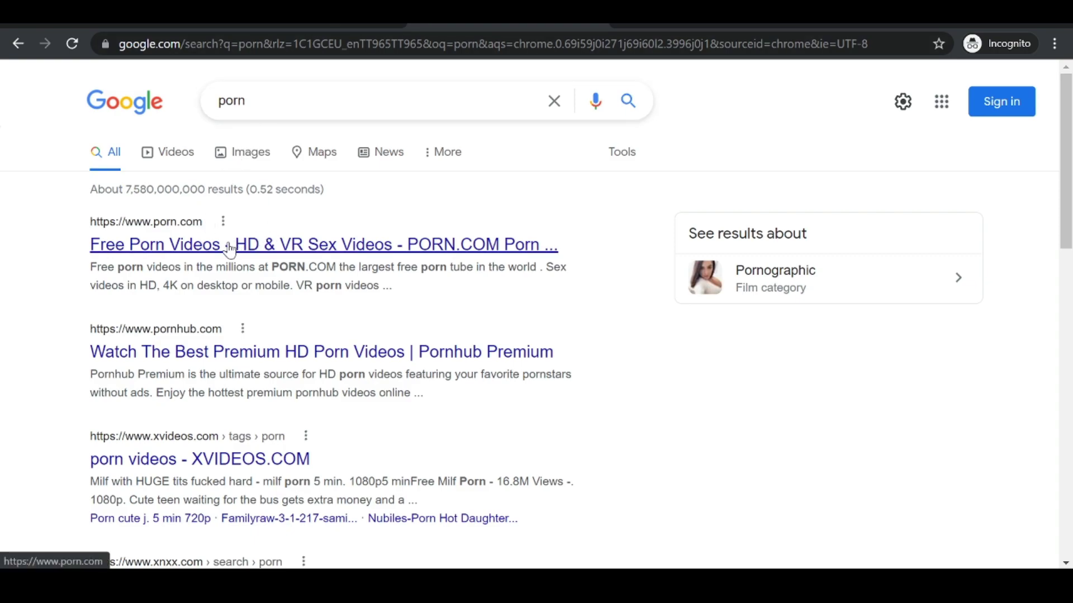
Try to reach porn.com past the privacy warning, then return to the search results
click(283, 252)
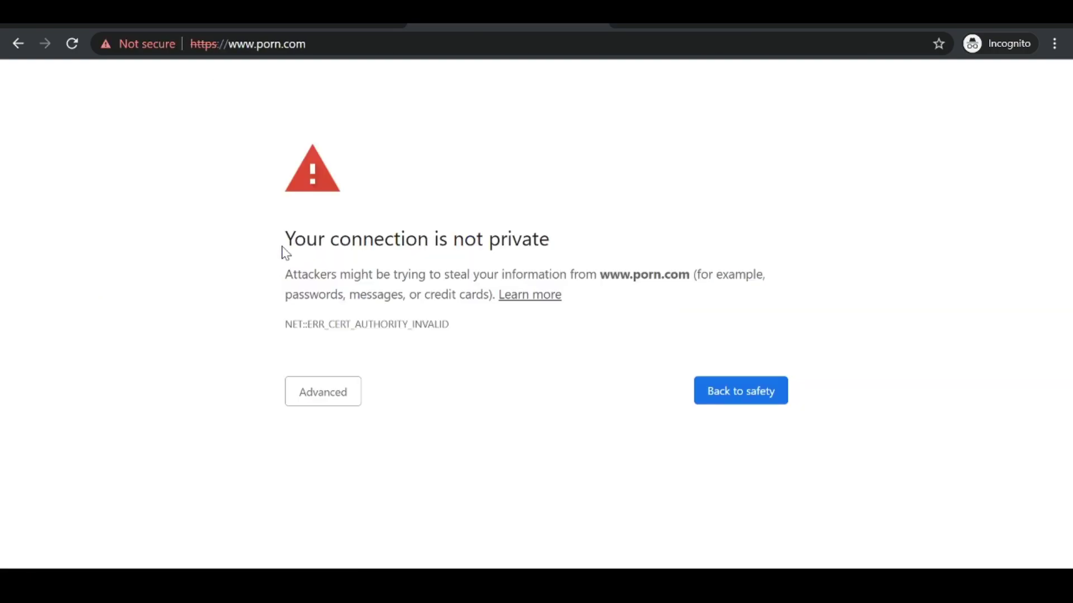
click(336, 401)
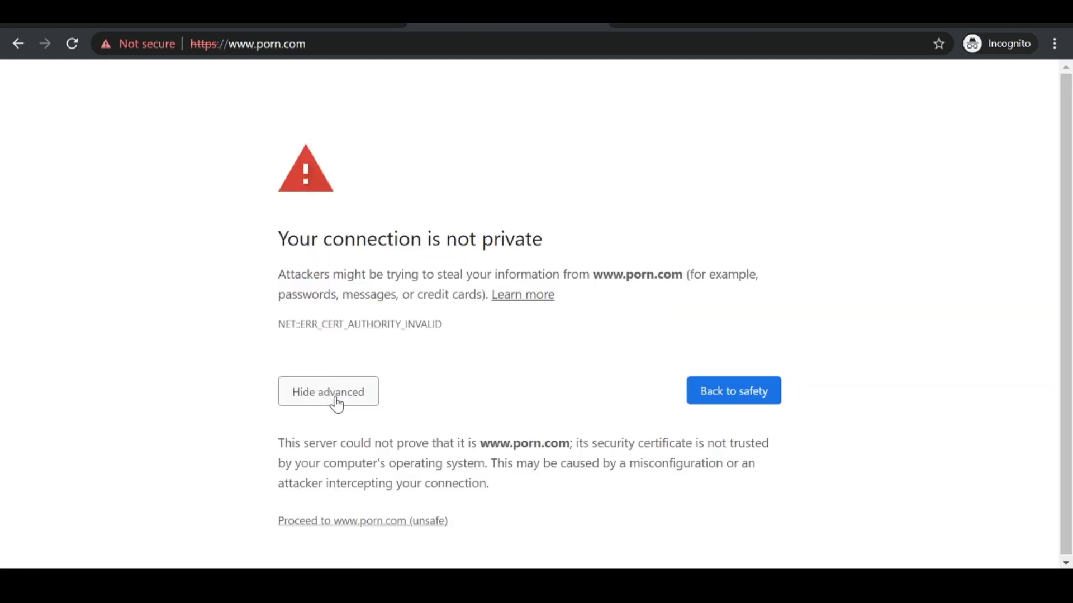
click(395, 525)
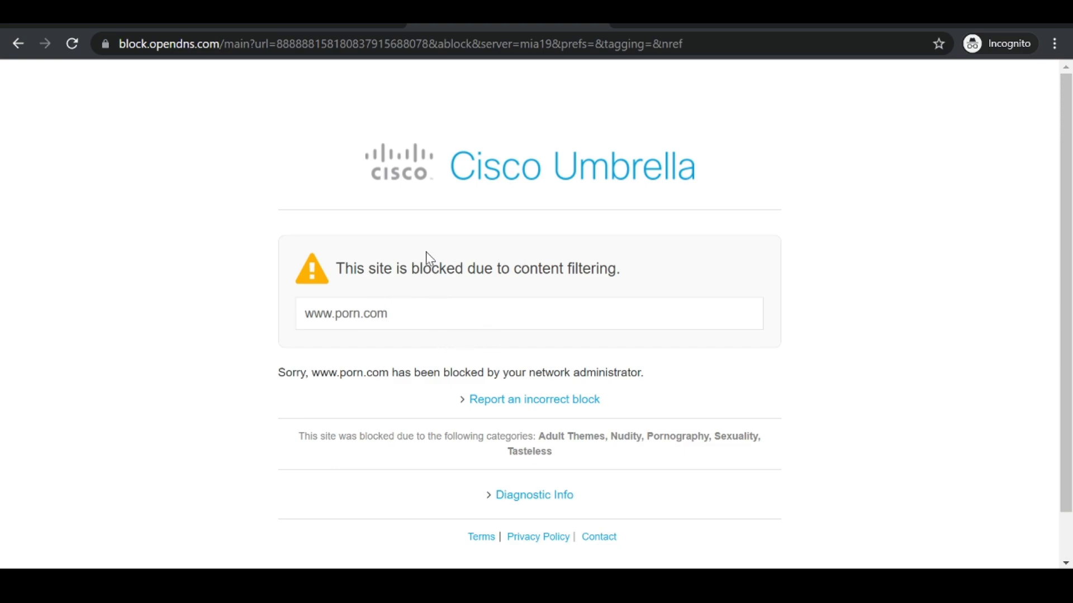
click(19, 44)
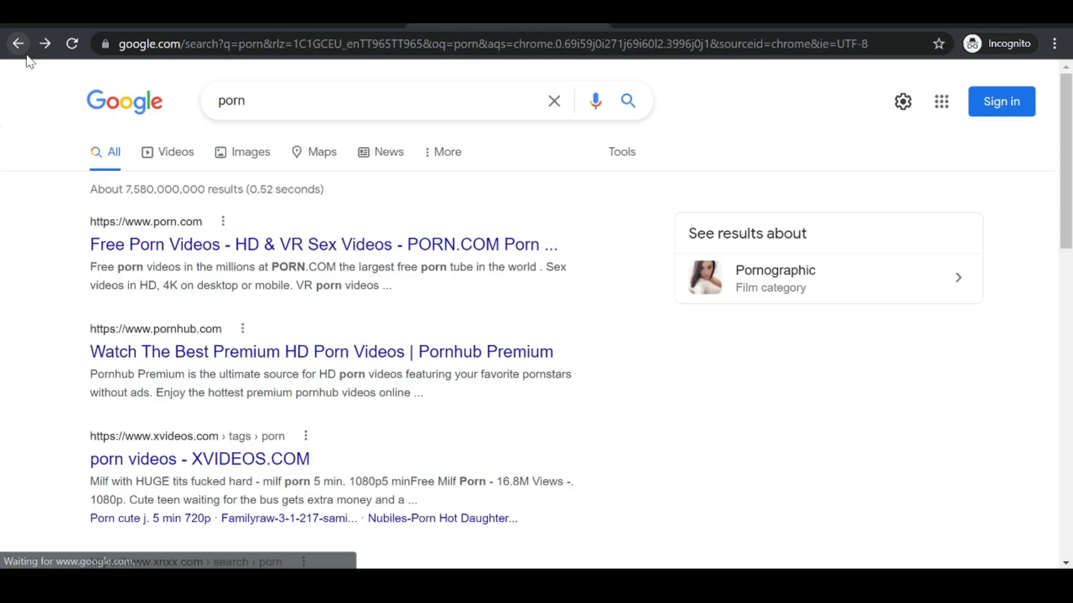
Try to reach pornhub.com past its privacy warning, revealing its advanced details
click(176, 345)
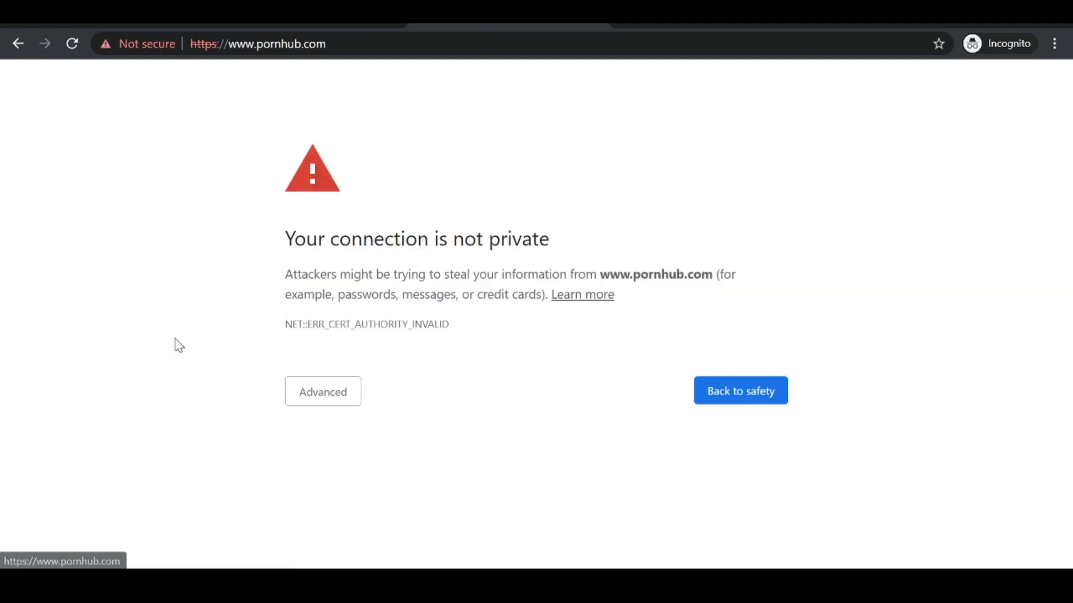
click(319, 392)
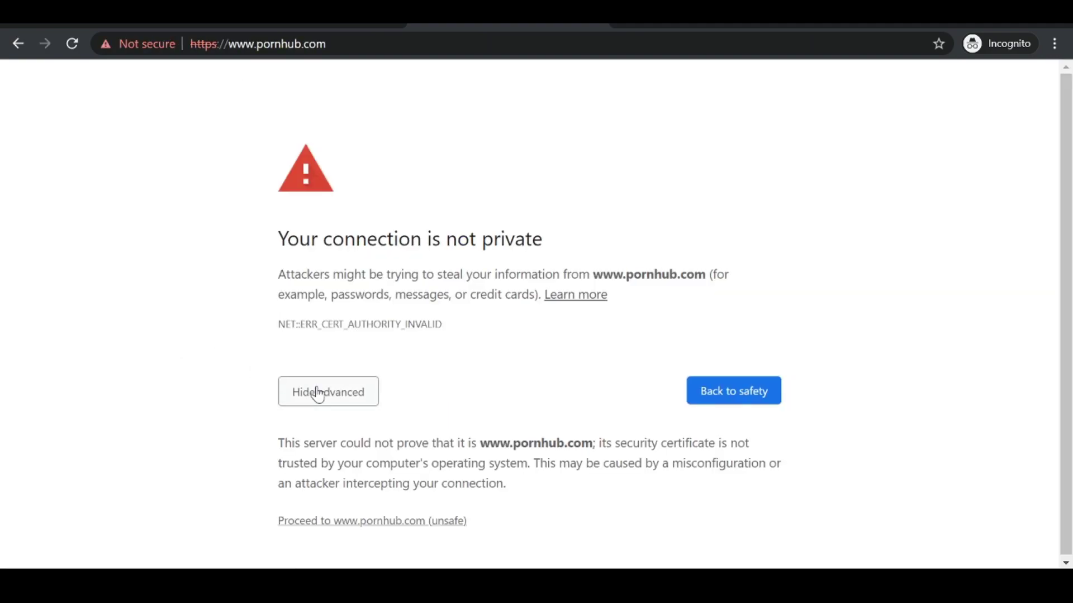
click(371, 525)
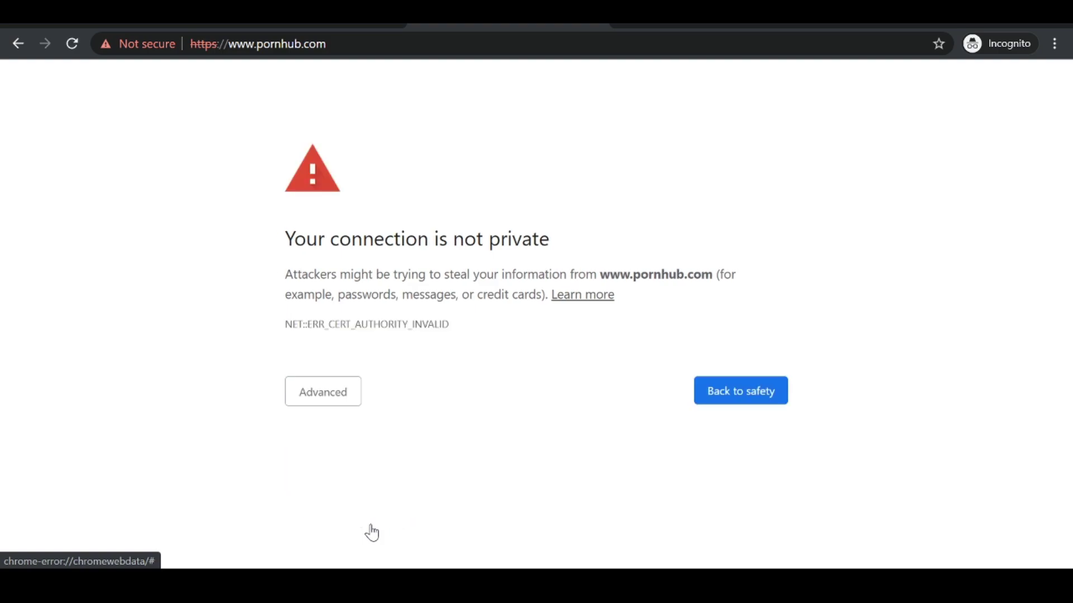
click(341, 401)
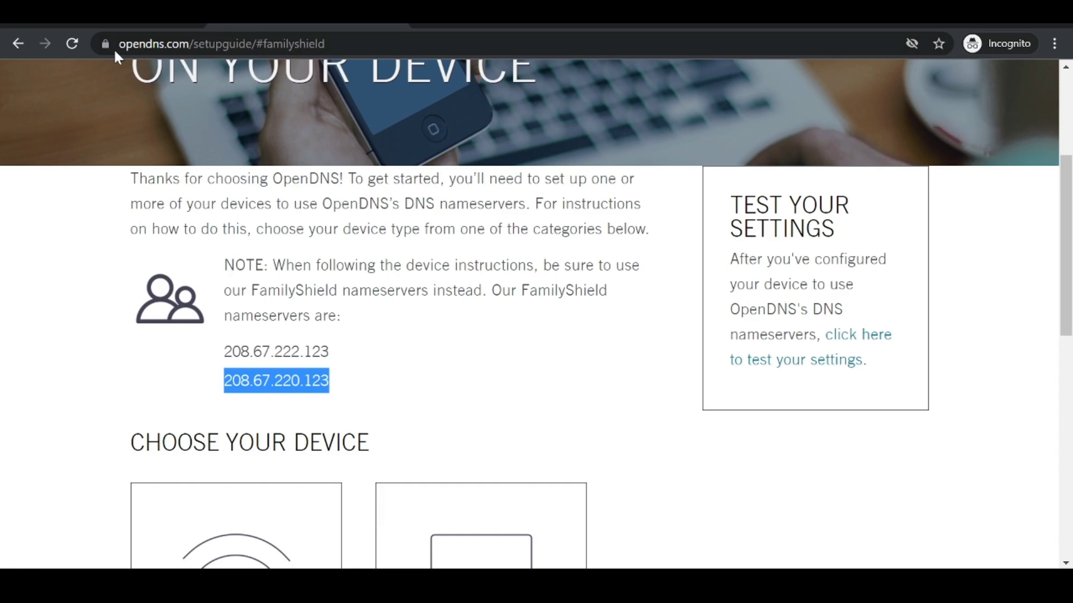
Go back from the setup guide to the OpenDNS home security plans page
click(25, 48)
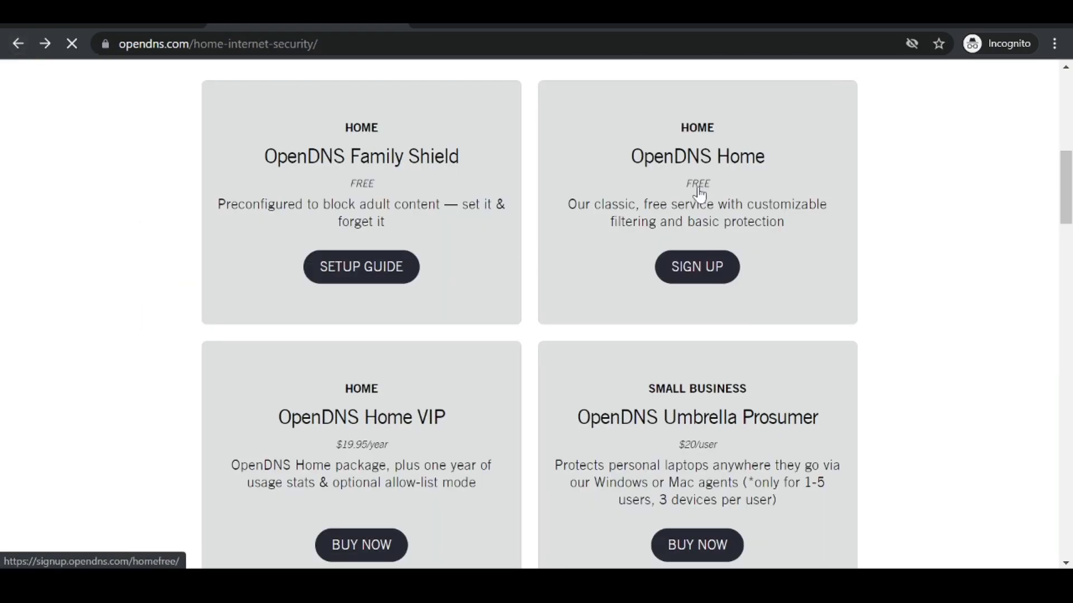